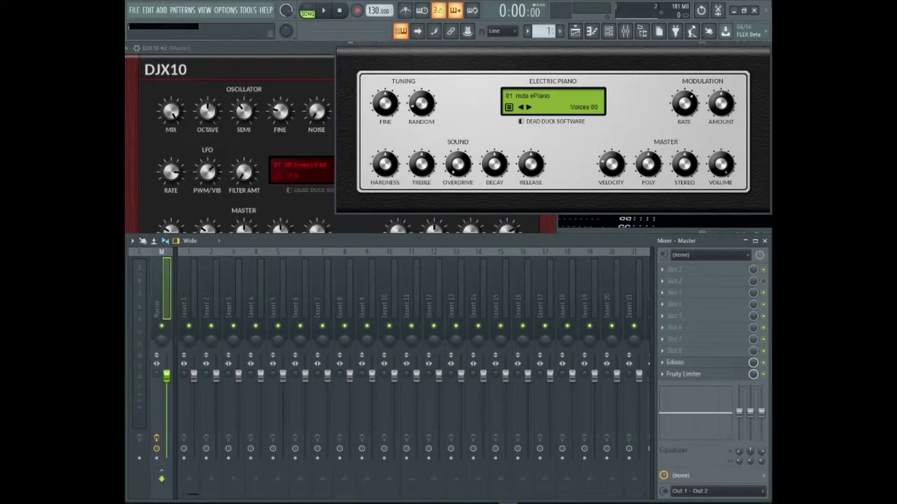
# - Hide the mixer and shift the DPiano-E window down slightly so its title bar is fully in view
pyautogui.click(632, 30)
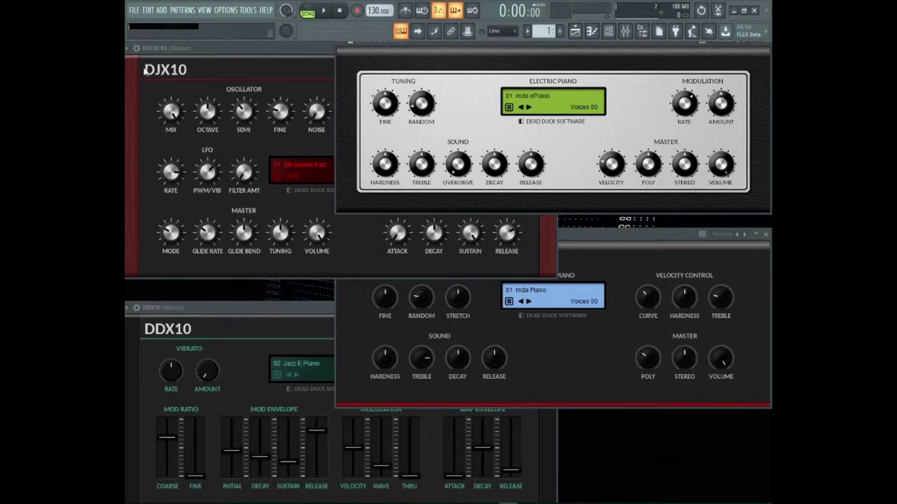
pyautogui.click(209, 60)
pyautogui.click(588, 51)
pyautogui.moveTo(589, 43); pyautogui.dragTo(591, 56)
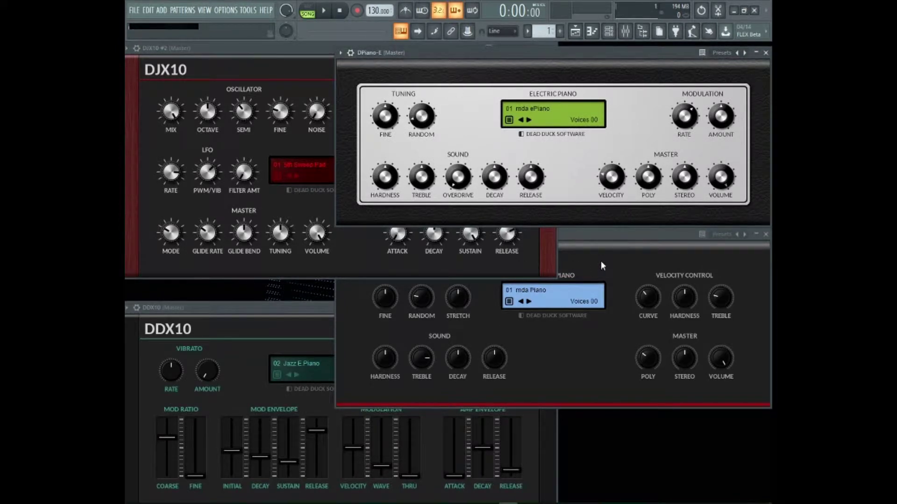
# - Bring the DPiano-A, DDX10, DJX10 and DPiano-E windows to the front in turn, ending on DPiano-A
pyautogui.click(607, 240)
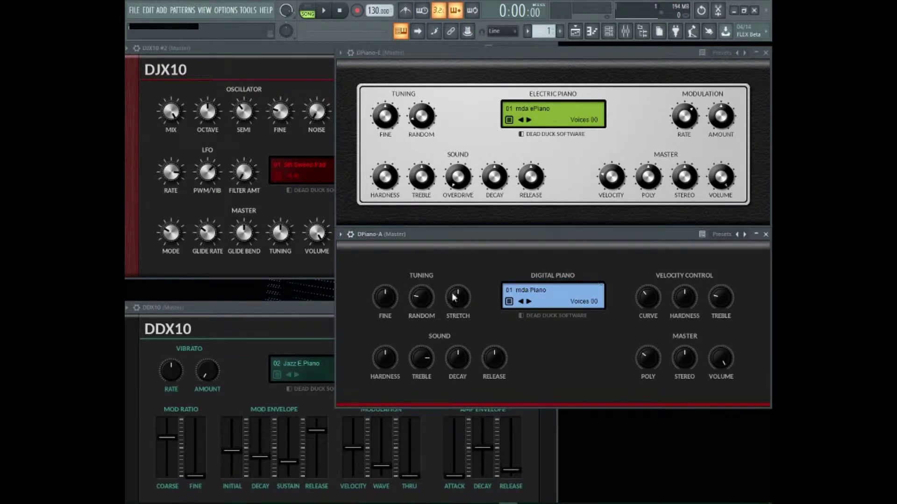
pyautogui.click(308, 313)
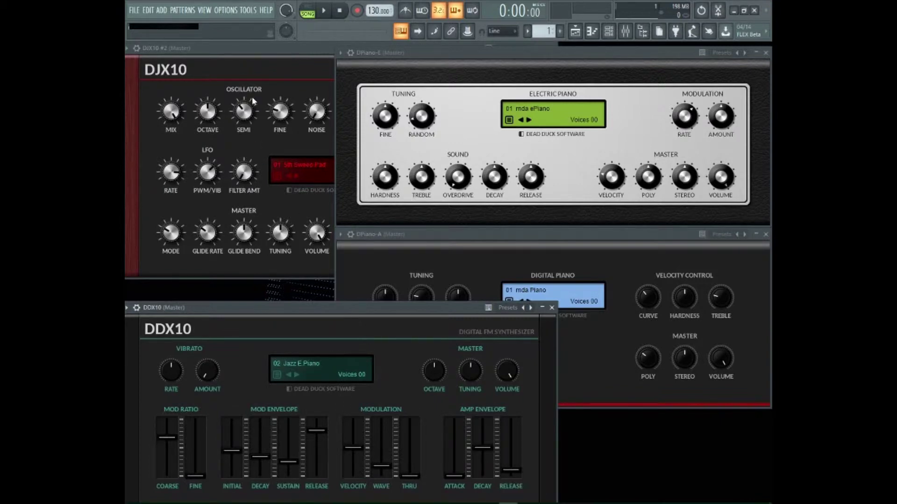
pyautogui.click(301, 47)
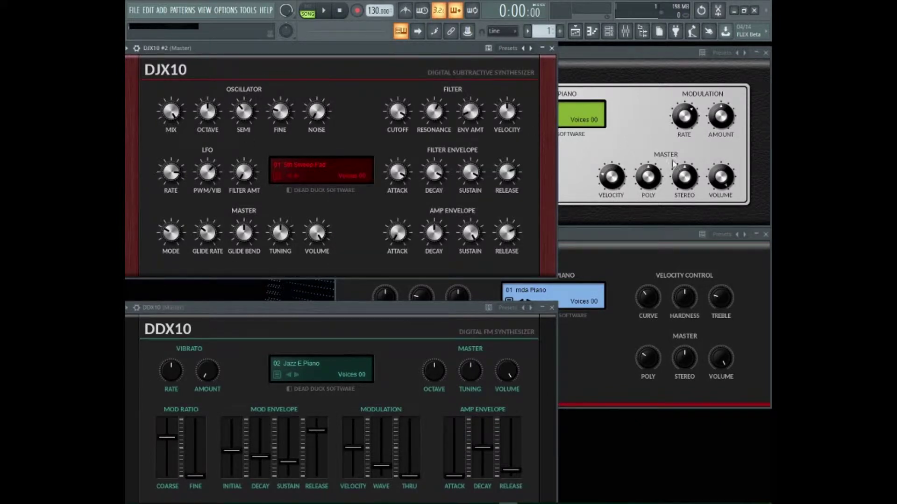
pyautogui.click(645, 53)
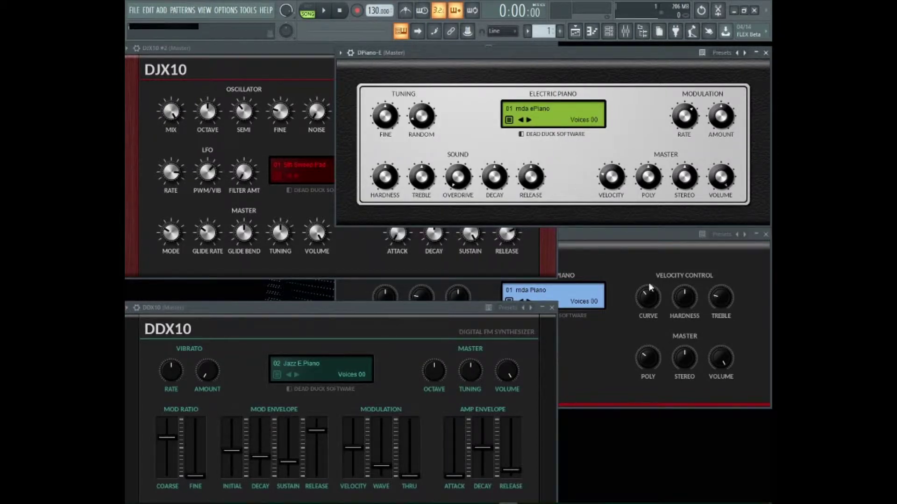
pyautogui.click(613, 233)
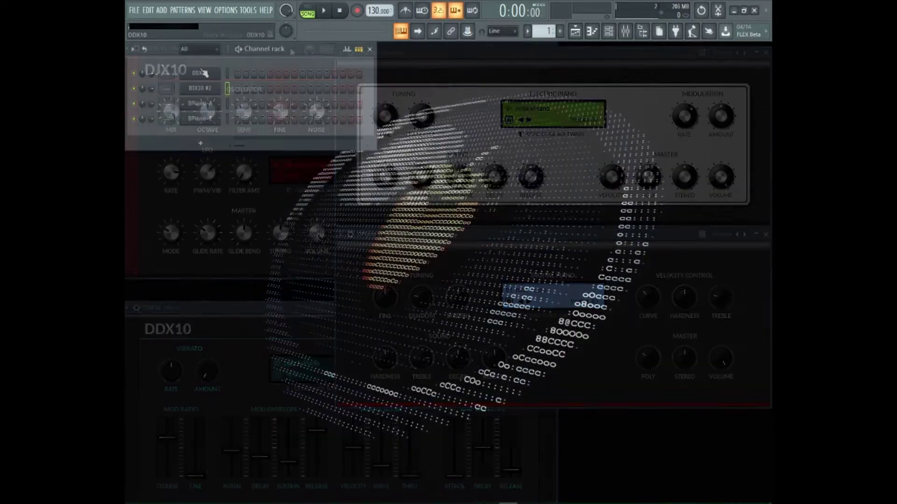
# - Open the DDX10 synth from the channel rack and move its window to the middle of the workspace
pyautogui.click(202, 72)
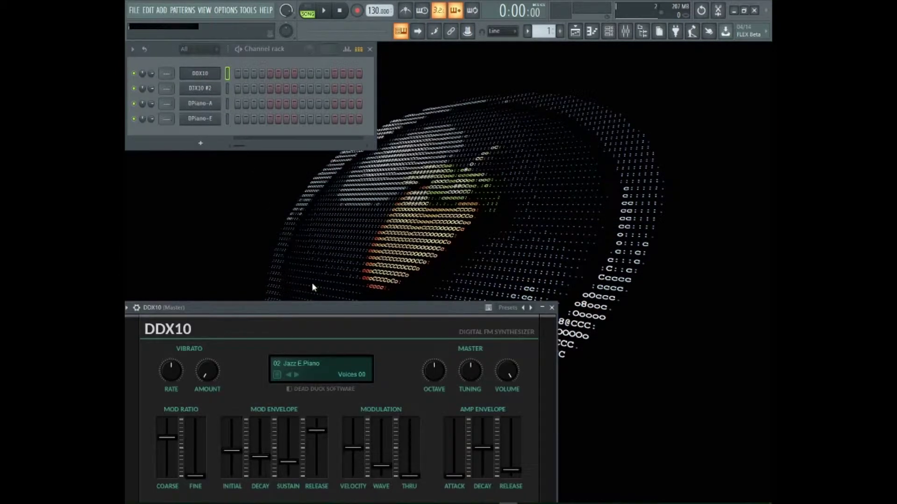
pyautogui.moveTo(329, 312); pyautogui.dragTo(425, 184)
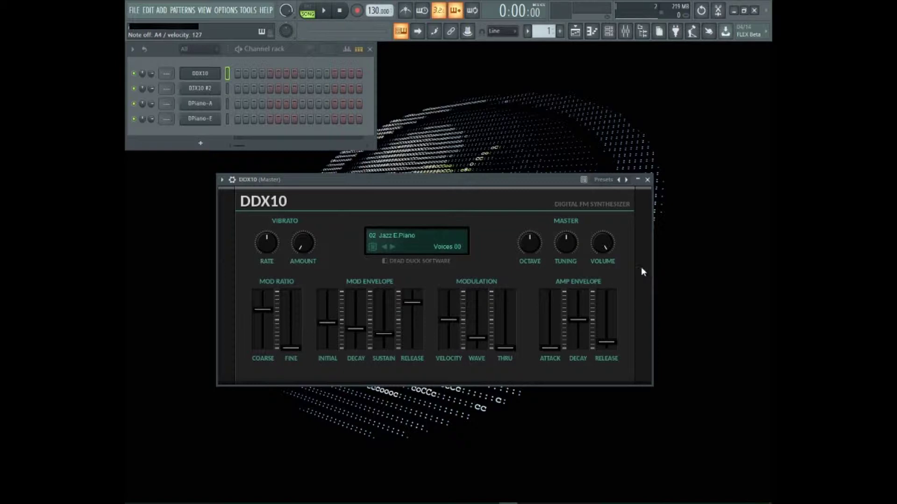
# - Load the E.Piano Pad preset and try higher octave, tuning, vibrato rate and coarse and fine mod ratio settings
pyautogui.click(393, 247)
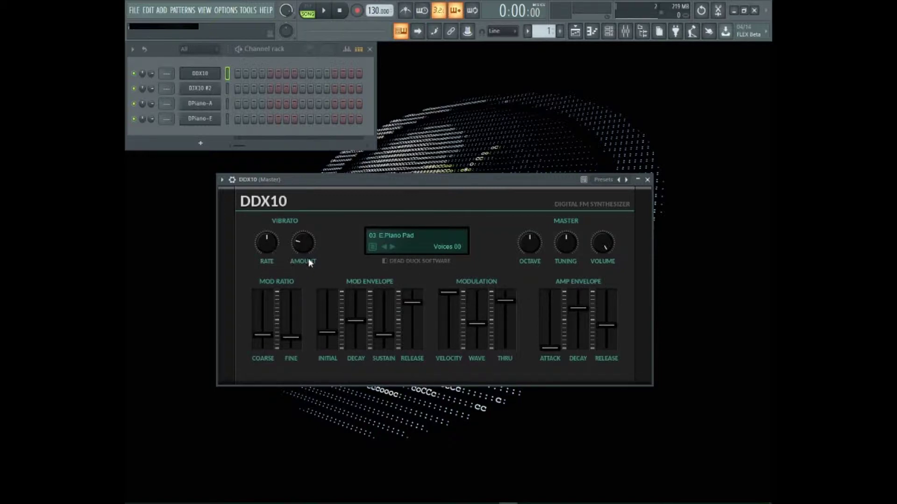
pyautogui.moveTo(531, 244); pyautogui.dragTo(601, 248)
pyautogui.moveTo(270, 244); pyautogui.dragTo(270, 222)
pyautogui.moveTo(296, 342); pyautogui.dragTo(268, 303)
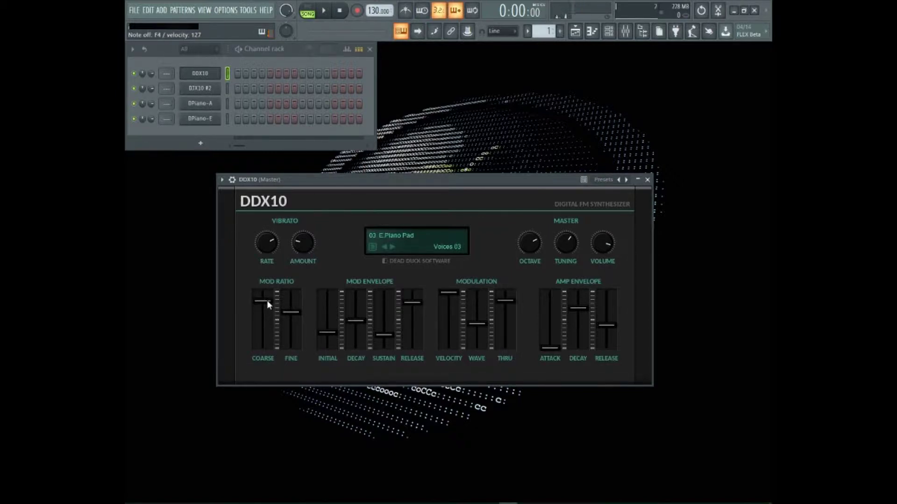
# - Load the Fuzzy E.Piano preset and experiment with vibrato amount, octave, tuning, mod envelope sustain and the three modulation sliders
pyautogui.click(392, 247)
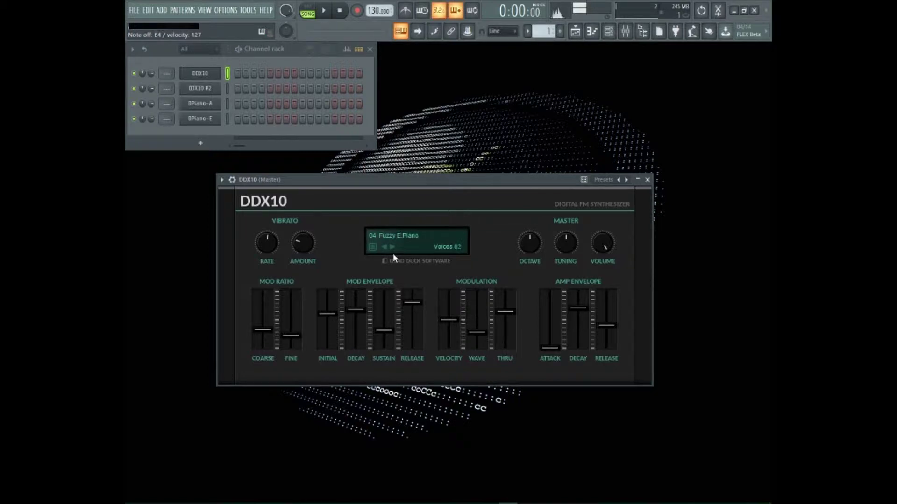
pyautogui.moveTo(314, 243); pyautogui.dragTo(315, 206)
pyautogui.moveTo(532, 243); pyautogui.dragTo(554, 269)
pyautogui.moveTo(384, 331); pyautogui.dragTo(384, 293)
pyautogui.moveTo(448, 320); pyautogui.dragTo(511, 323)
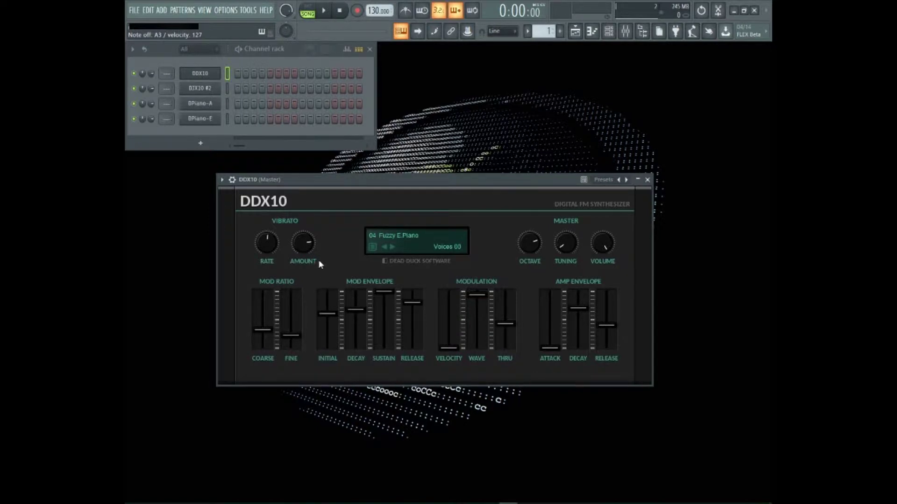
# - Step forward through the DDX10 presets one by one, past Harpsichord, up to Reed 2
pyautogui.click(391, 247)
pyautogui.click(391, 247)
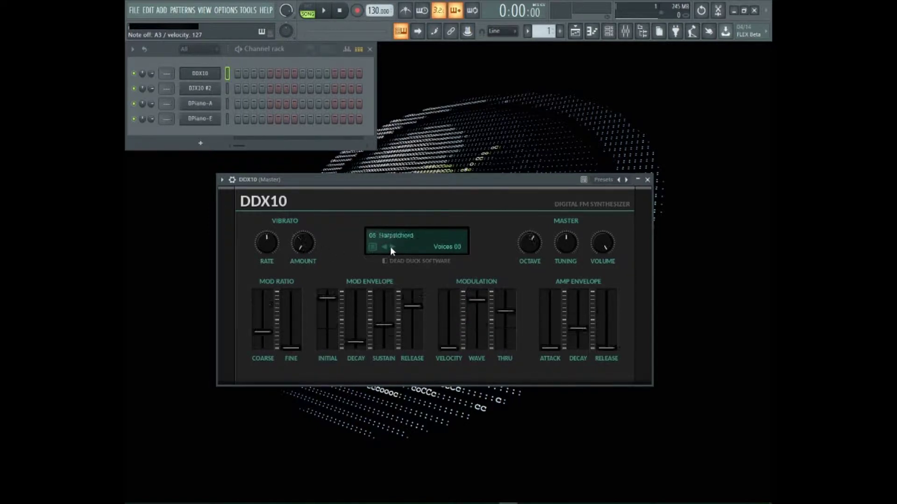
pyautogui.click(391, 247)
pyautogui.click(391, 246)
pyautogui.click(391, 246)
pyautogui.click(391, 246)
pyautogui.click(392, 247)
pyautogui.click(391, 246)
pyautogui.click(391, 247)
pyautogui.click(391, 246)
pyautogui.click(391, 247)
pyautogui.click(392, 247)
pyautogui.click(392, 247)
pyautogui.click(391, 247)
pyautogui.click(391, 246)
pyautogui.click(391, 247)
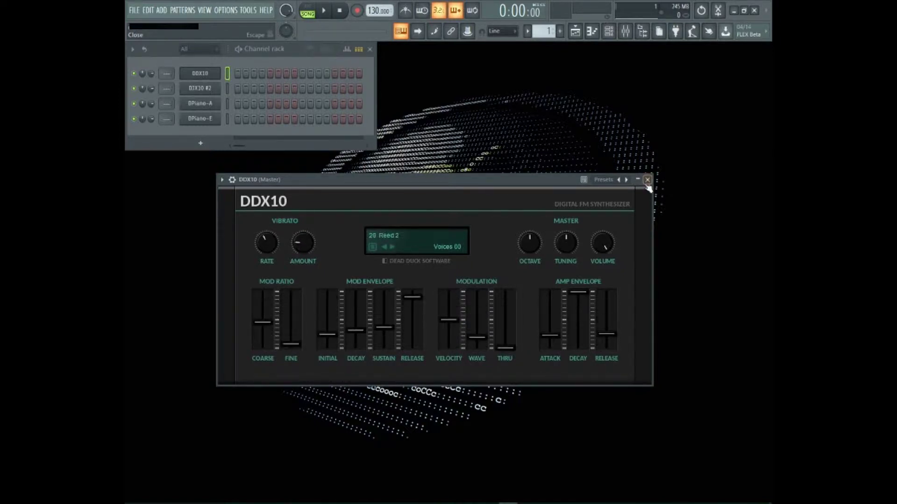
# - Load the Upright Bass 2 preset from the DDX10 preset list, then close the synth window
pyautogui.rightClick(630, 181)
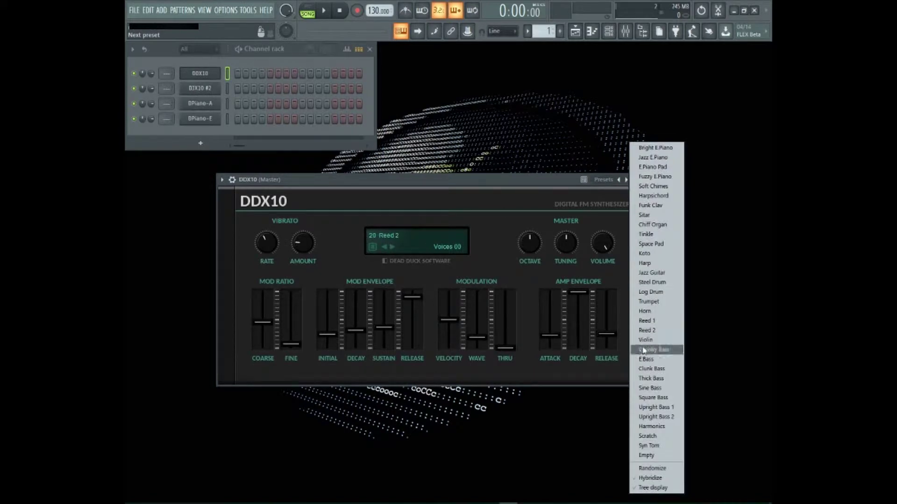
pyautogui.click(652, 417)
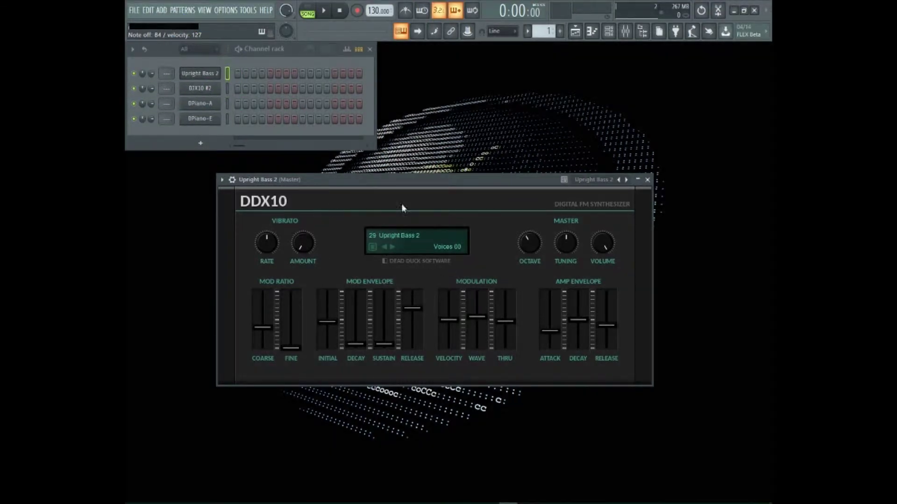
pyautogui.click(648, 179)
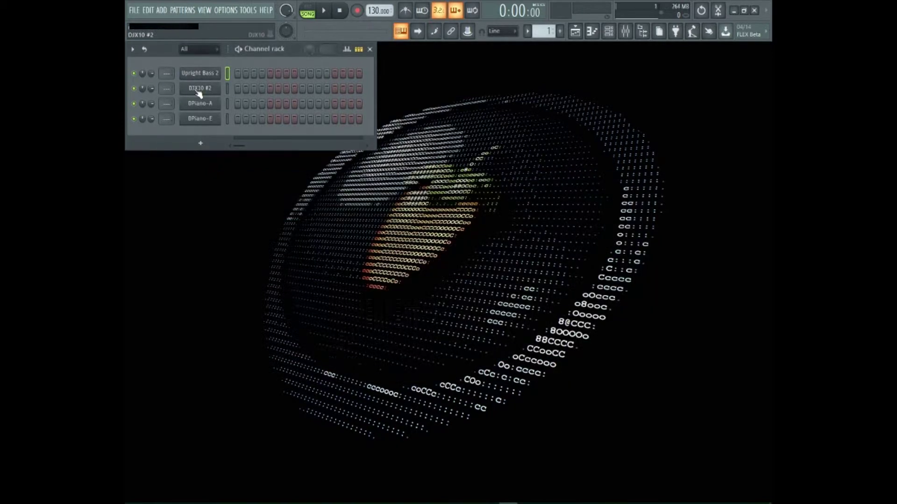
# - Open the DJX10 #2 synth, move its window towards the middle of the workspace and try its oscillator octave knob
pyautogui.click(196, 89)
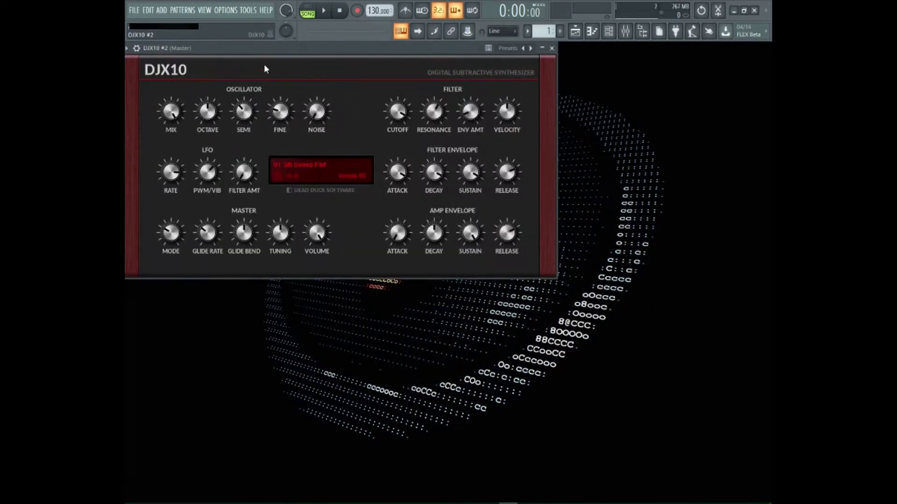
pyautogui.moveTo(299, 49); pyautogui.dragTo(387, 83)
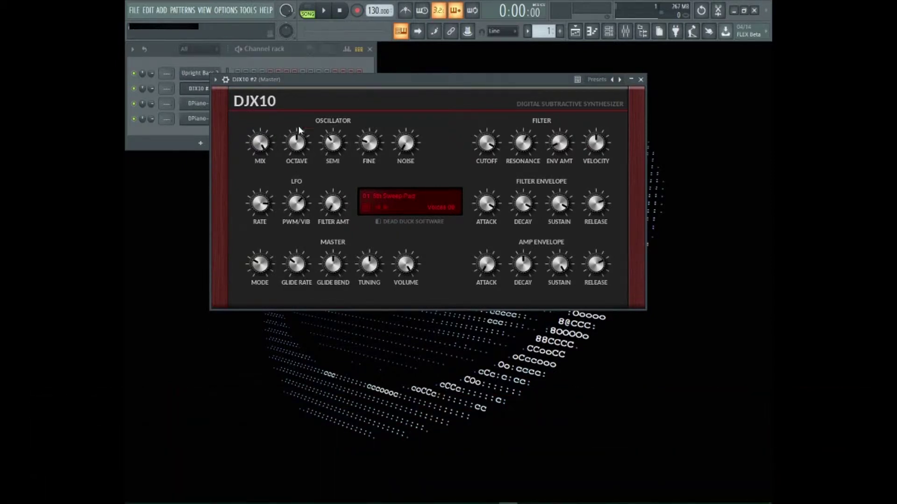
pyautogui.moveTo(296, 133); pyautogui.dragTo(295, 146)
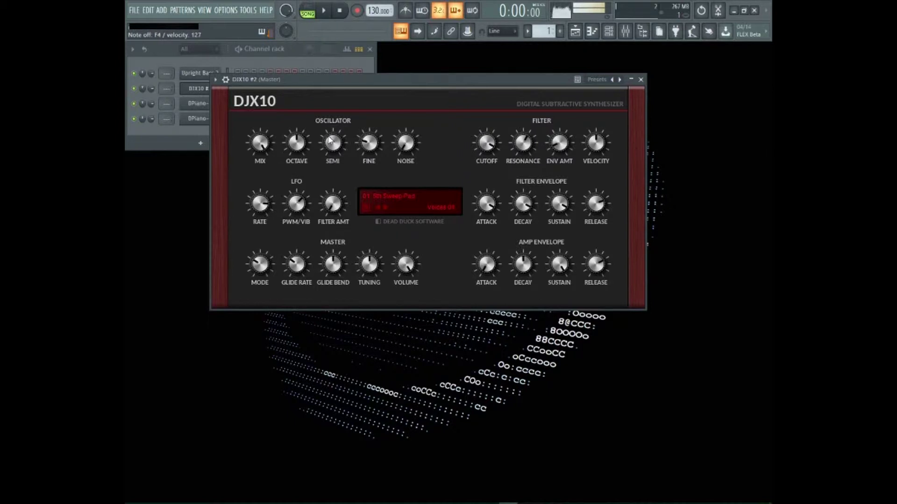
# - Raise the DJX10 oscillator fine tuning, filter envelope amount and filter velocity, and lower the filter cutoff
pyautogui.moveTo(364, 145); pyautogui.dragTo(381, 110)
pyautogui.moveTo(555, 146); pyautogui.dragTo(577, 87)
pyautogui.moveTo(596, 143); pyautogui.dragTo(593, 114)
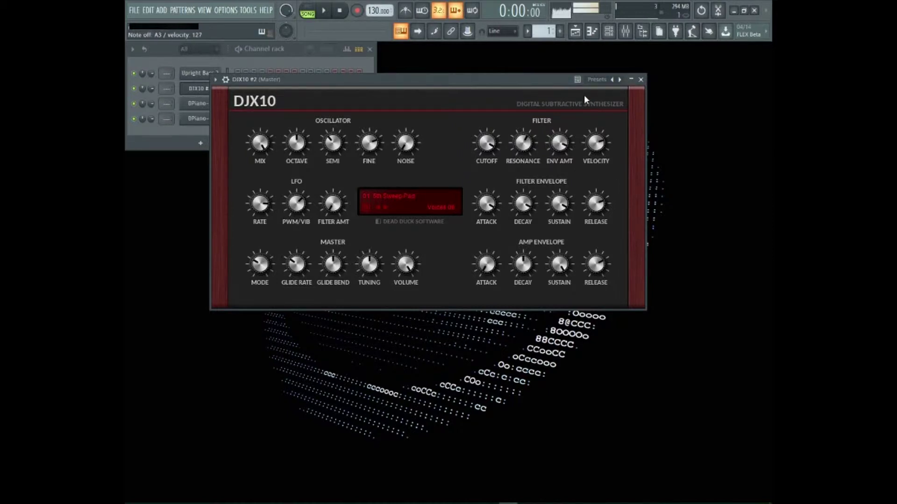
pyautogui.moveTo(501, 146); pyautogui.dragTo(495, 190)
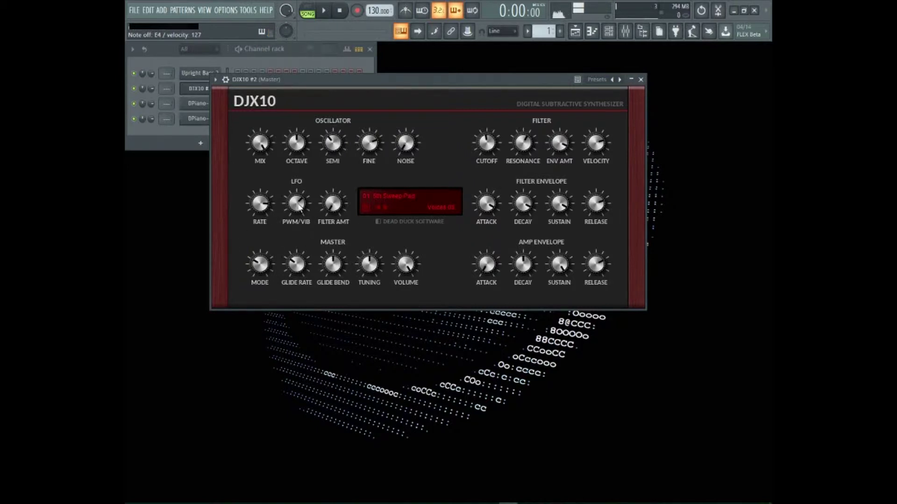
# - Lower the DJX10 LFO rate, filter envelope decay and sustain, and amp envelope sustain while trying out the sound
pyautogui.moveTo(264, 209); pyautogui.dragTo(262, 224)
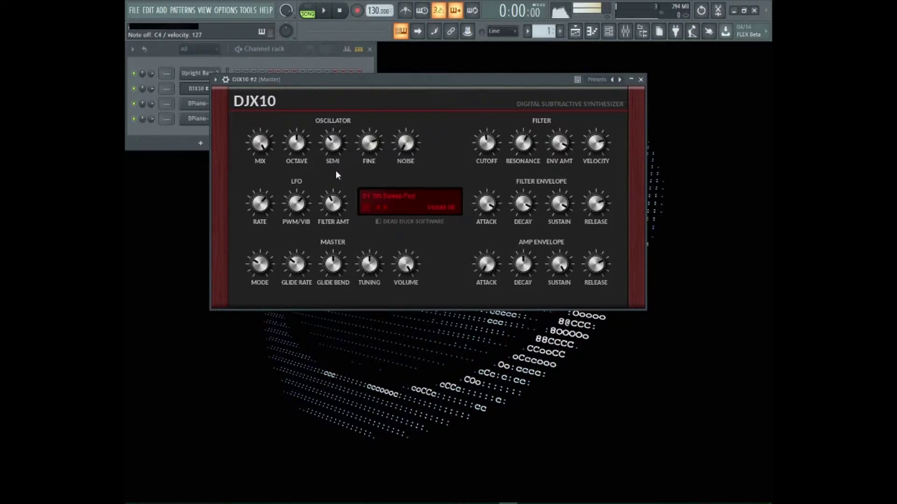
pyautogui.moveTo(525, 205); pyautogui.dragTo(526, 228)
pyautogui.moveTo(560, 204); pyautogui.dragTo(562, 247)
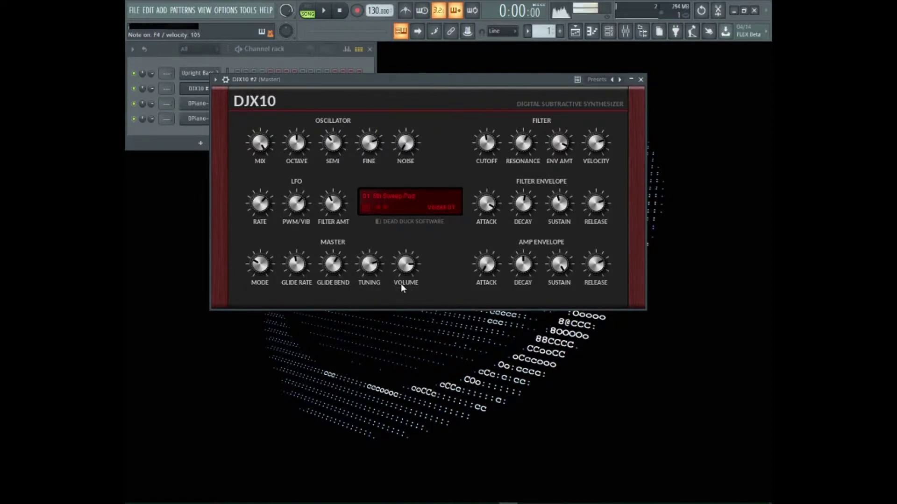
pyautogui.moveTo(558, 265); pyautogui.dragTo(546, 315)
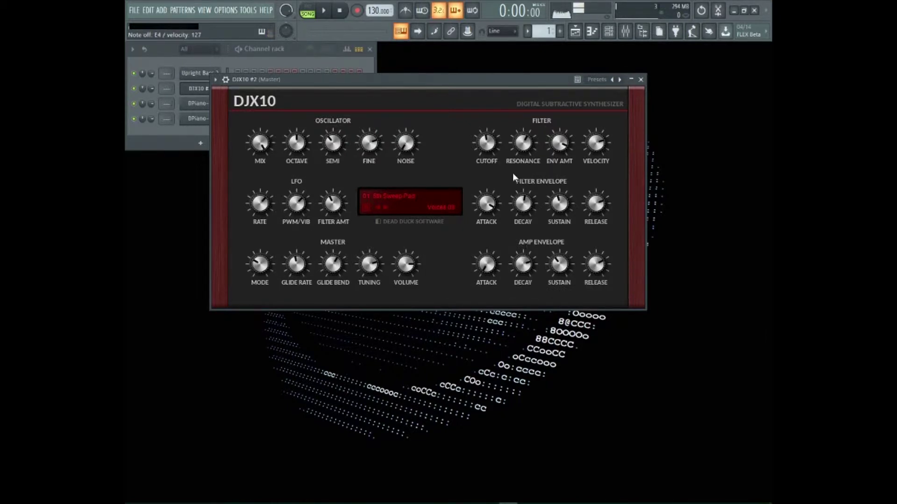
# - Audition the DJX10 presets in order from Echo Pad [SA], stopping at Detuned Techno Lead
pyautogui.rightClick(619, 80)
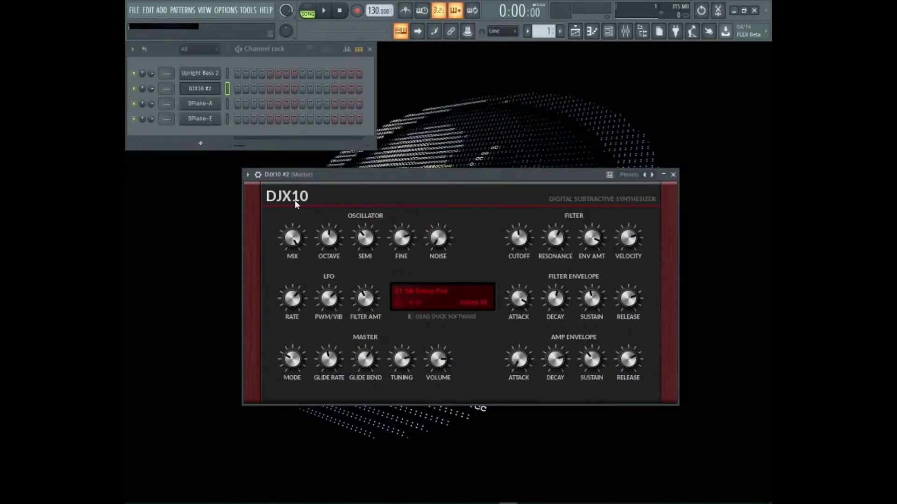
pyautogui.click(419, 304)
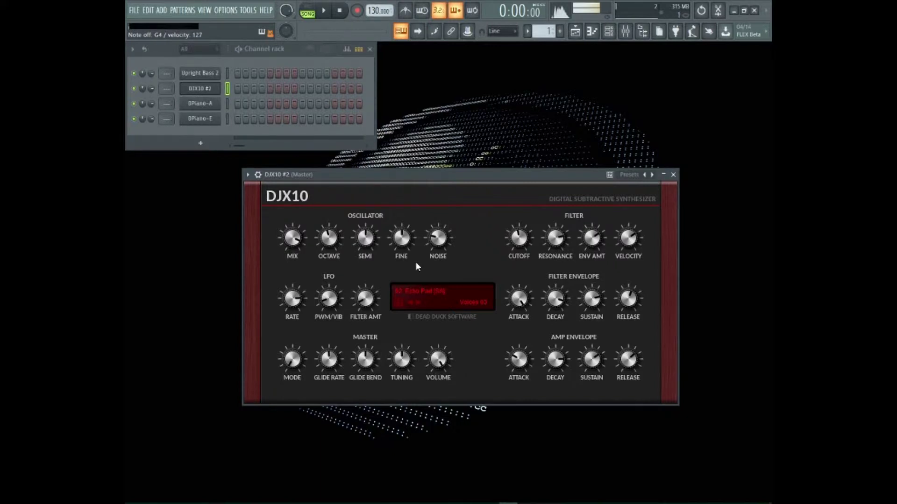
pyautogui.click(416, 304)
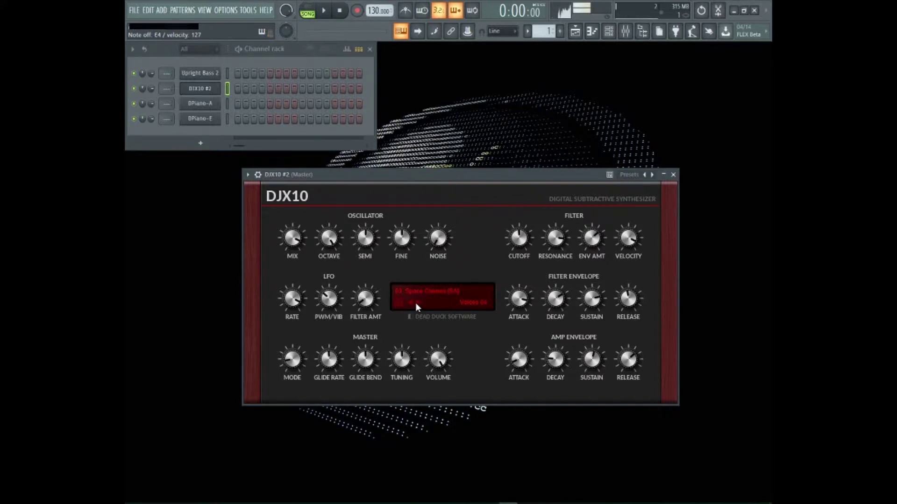
pyautogui.click(416, 303)
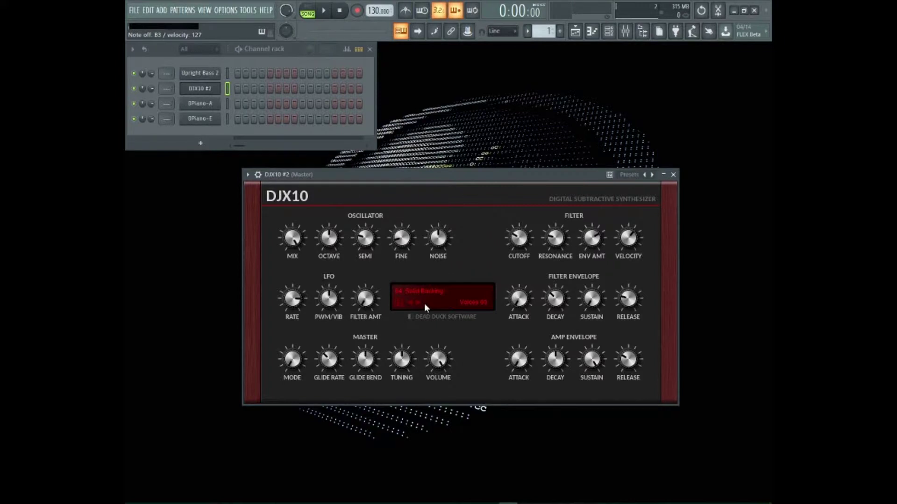
pyautogui.click(419, 302)
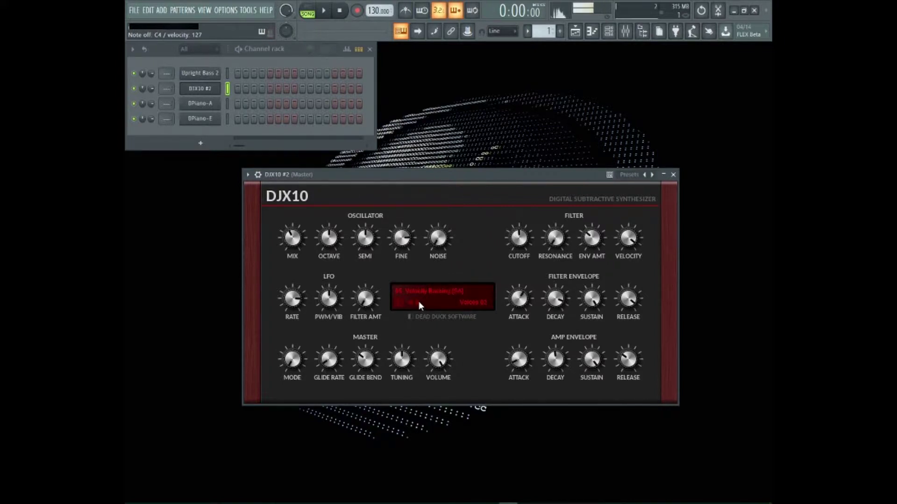
pyautogui.click(418, 301)
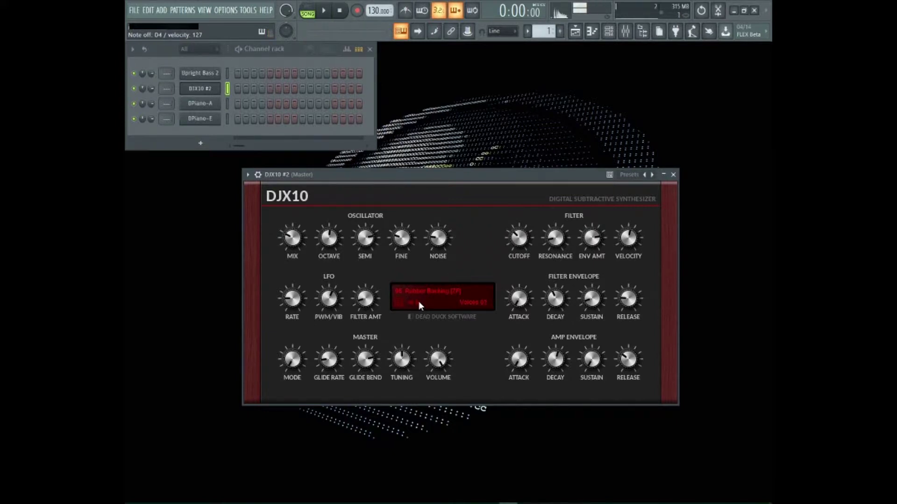
pyautogui.click(418, 302)
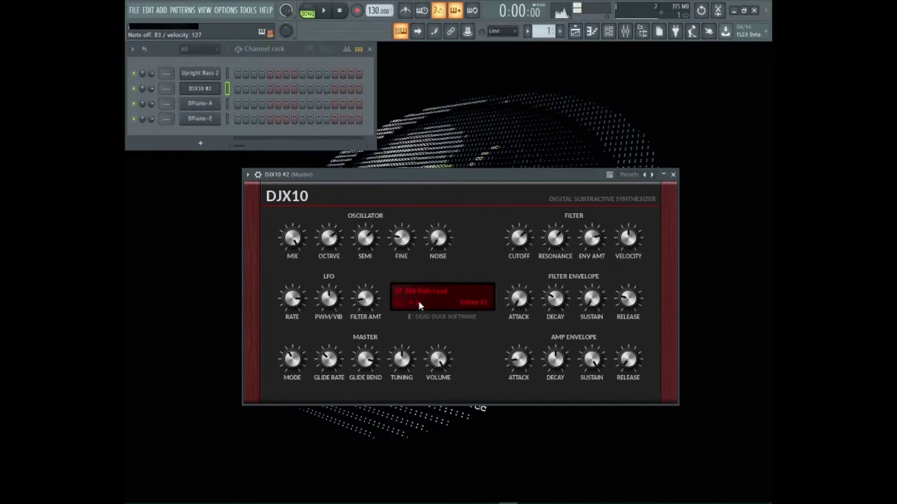
pyautogui.click(419, 303)
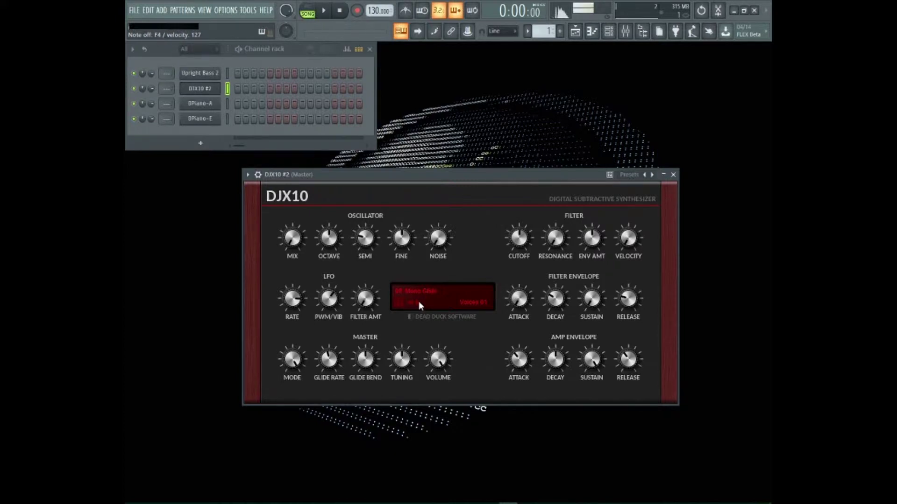
pyautogui.click(418, 301)
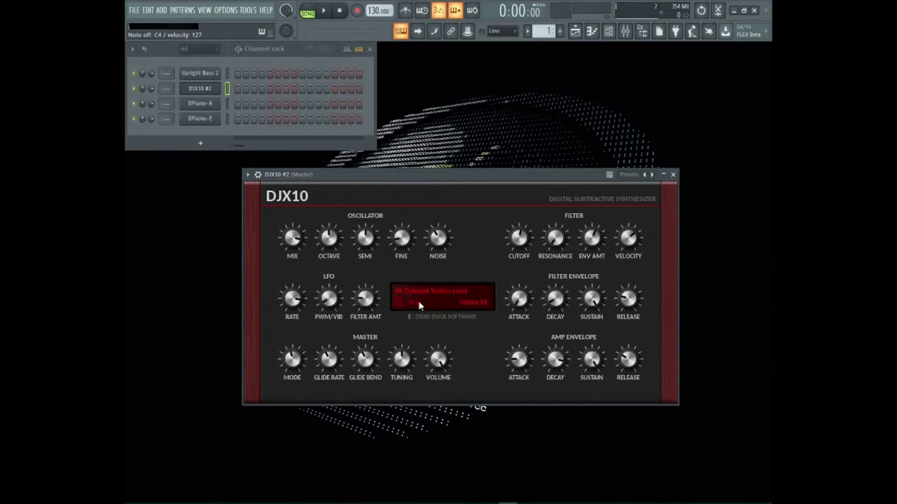
# - Audition the next DJX10 presets in order from Hard Lead [SA] through Bubble and Monosynth to Gangsta Whine
pyautogui.click(418, 301)
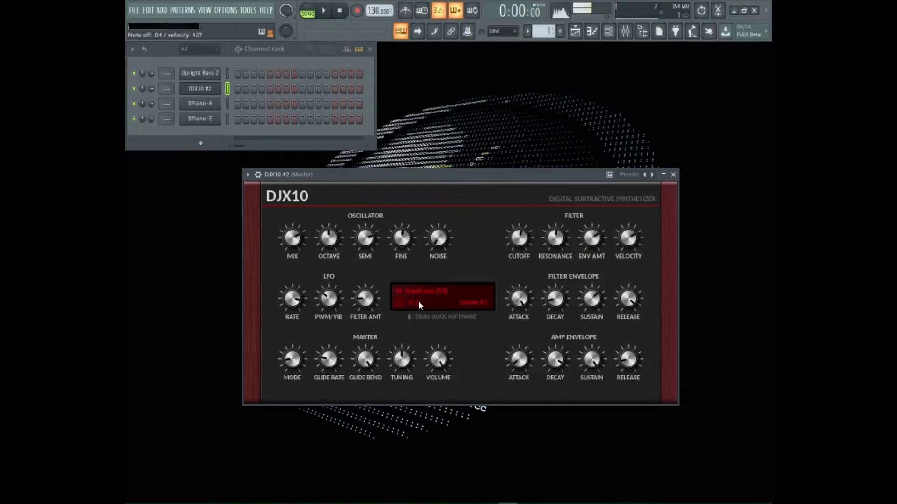
pyautogui.click(418, 301)
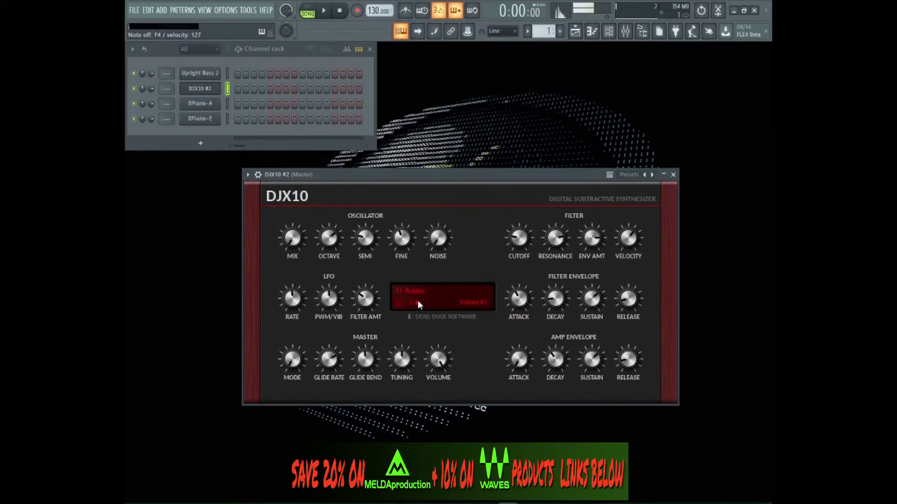
pyautogui.click(417, 301)
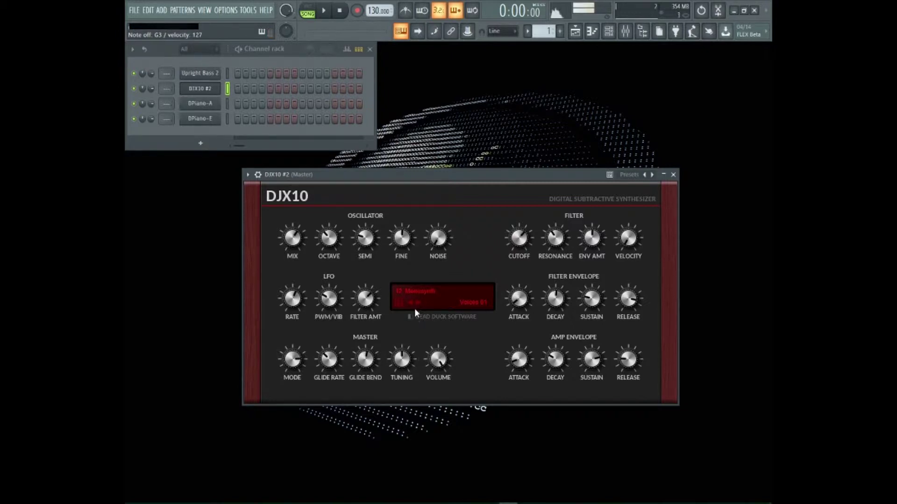
pyautogui.click(416, 302)
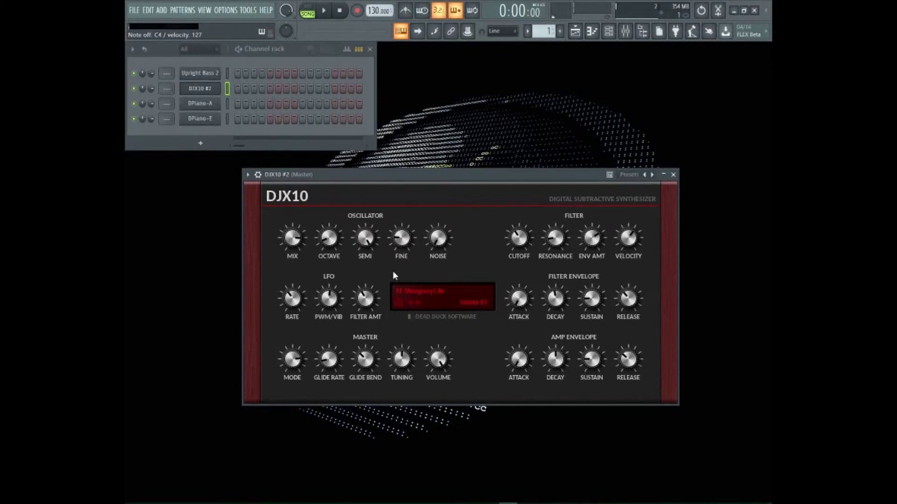
pyautogui.click(419, 303)
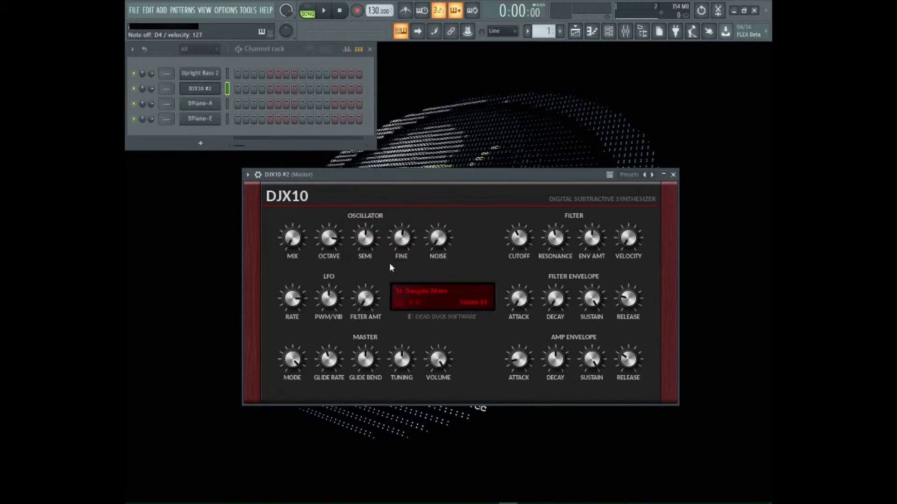
# - Audition the Higher Synth preset, revisit Gangsta Whine, and continue through the DJX10 presets to 303 Saw Bass and 303 Square Bass
pyautogui.click(417, 301)
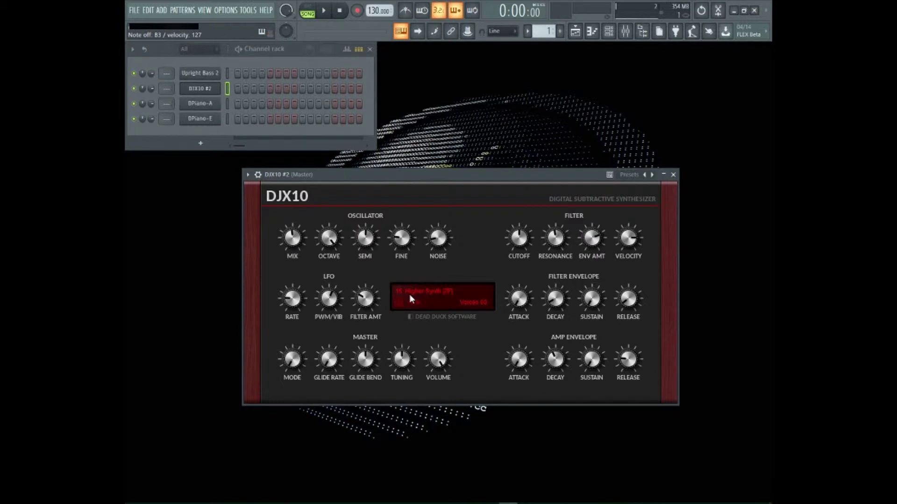
pyautogui.click(413, 304)
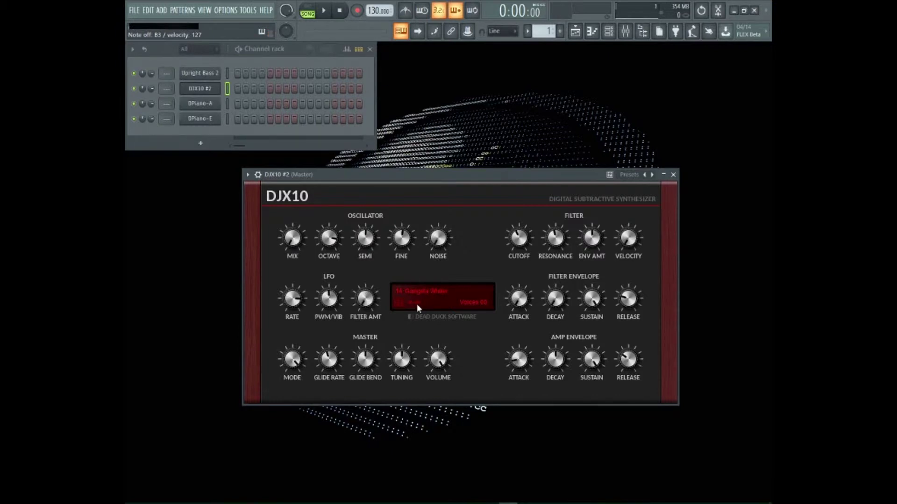
pyautogui.click(417, 303)
pyautogui.click(417, 304)
pyautogui.click(416, 304)
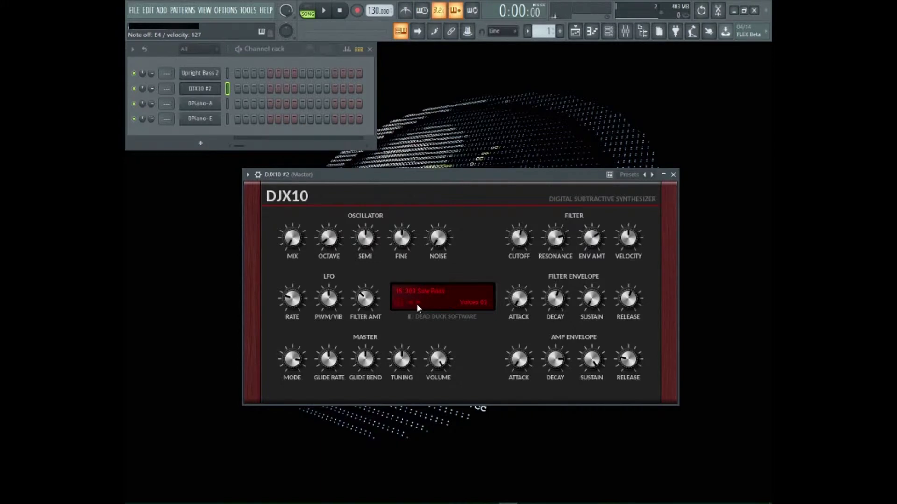
pyautogui.click(417, 303)
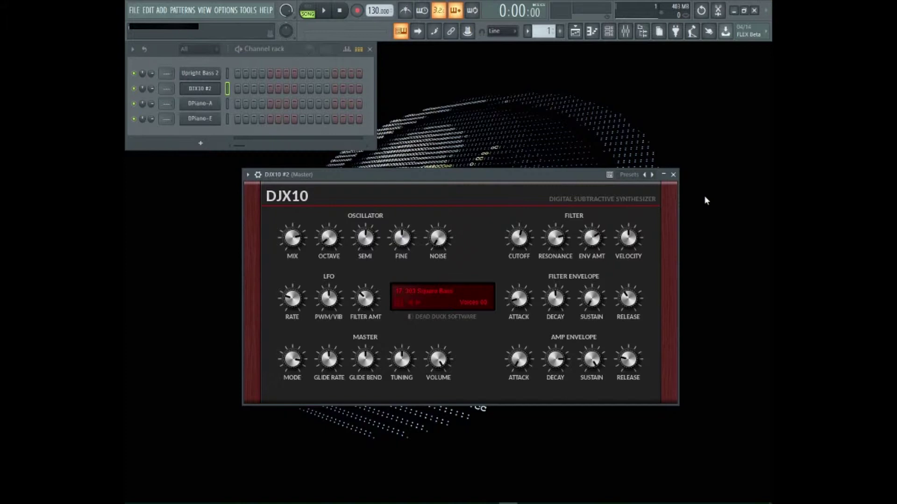
# - Close the DJX10 synth, open the DPiano-A digital piano and move its window towards the middle of the workspace
pyautogui.click(675, 176)
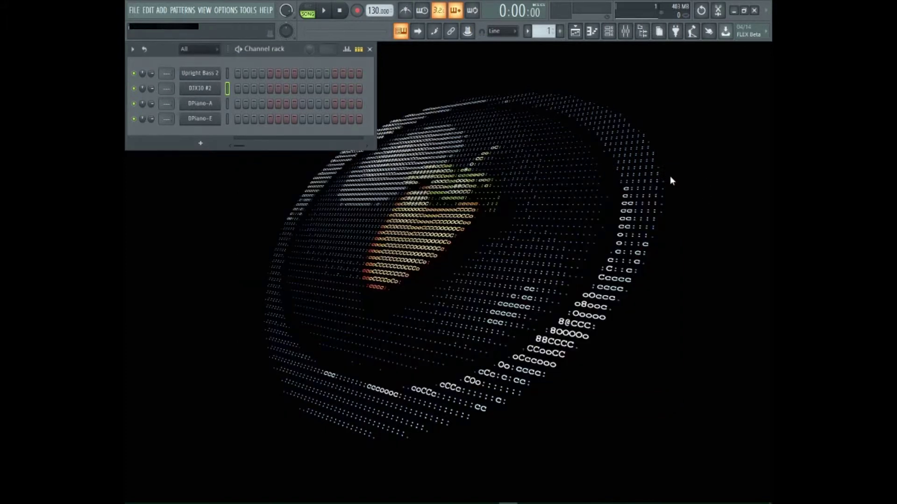
pyautogui.click(201, 104)
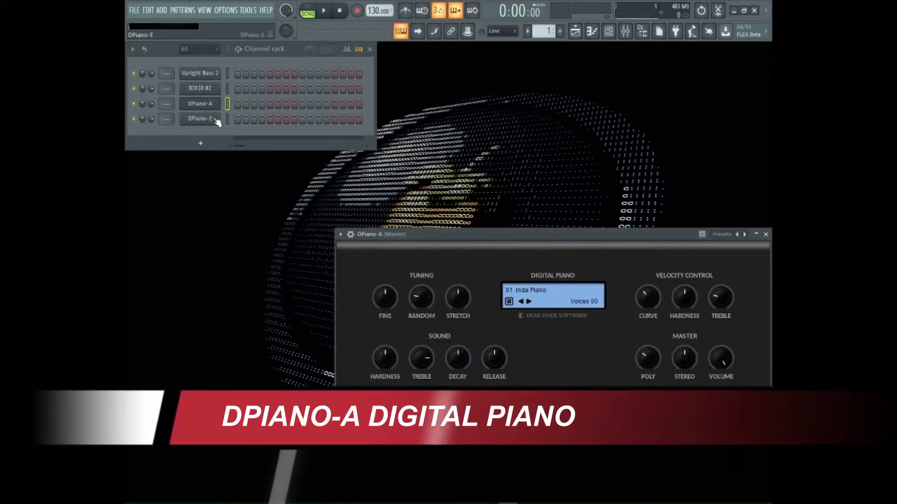
pyautogui.moveTo(464, 238); pyautogui.dragTo(404, 229)
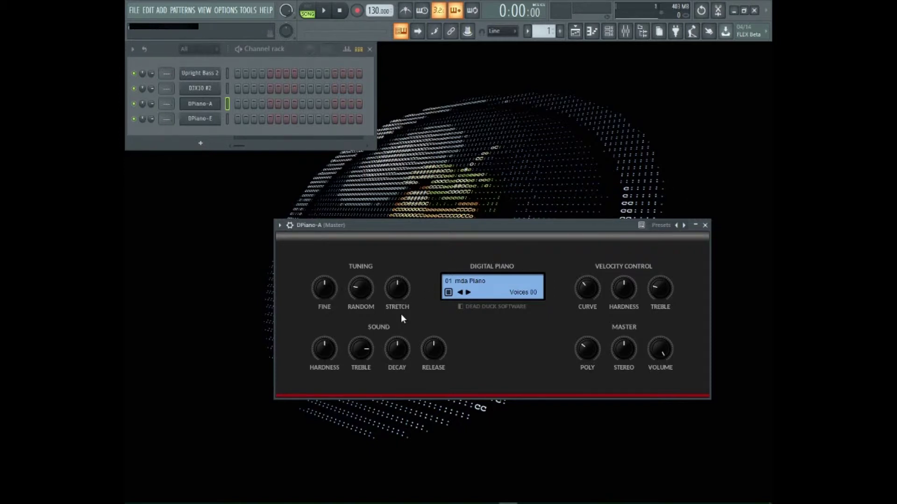
# - Raise the DPiano-A tuning stretch, sound decay and velocity controls, setting velocity treble to 42.1, and slightly lower the release
pyautogui.moveTo(392, 290); pyautogui.dragTo(399, 258)
pyautogui.moveTo(376, 349); pyautogui.dragTo(444, 368)
pyautogui.moveTo(580, 297); pyautogui.dragTo(656, 277)
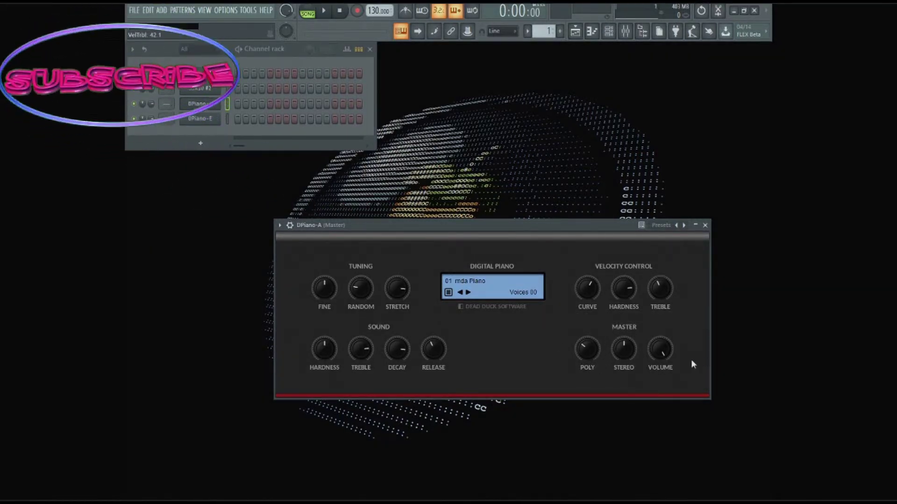
# - Raise the DPiano-A polyphony, turn it down to its minimum and play notes to hear the effect
pyautogui.moveTo(575, 357); pyautogui.dragTo(592, 330)
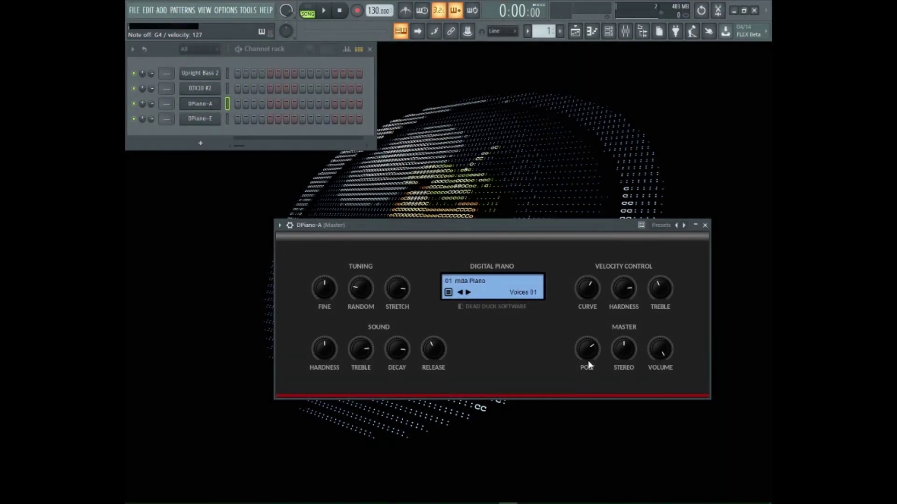
pyautogui.moveTo(587, 344); pyautogui.dragTo(586, 374)
pyautogui.press('c')
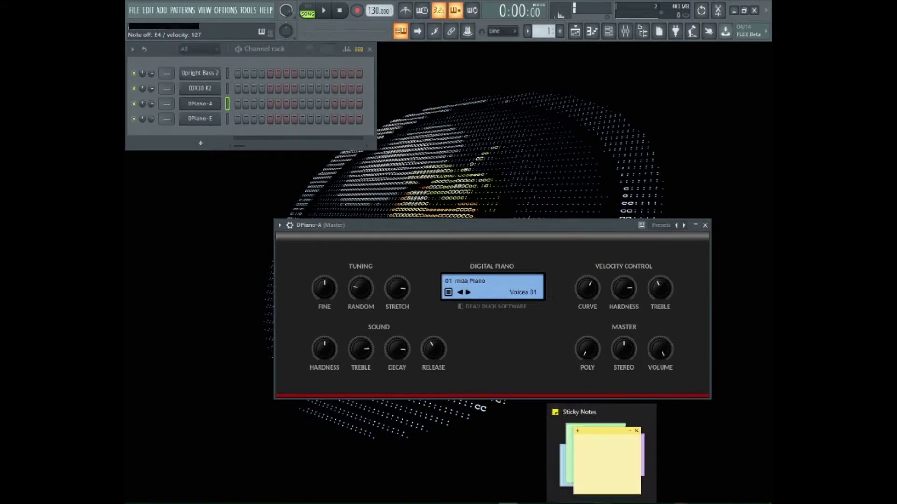
# - Try the DPiano-A stereo width at 200 and at a low setting while playing notes, and settle on 73
pyautogui.moveTo(627, 351); pyautogui.dragTo(636, 286)
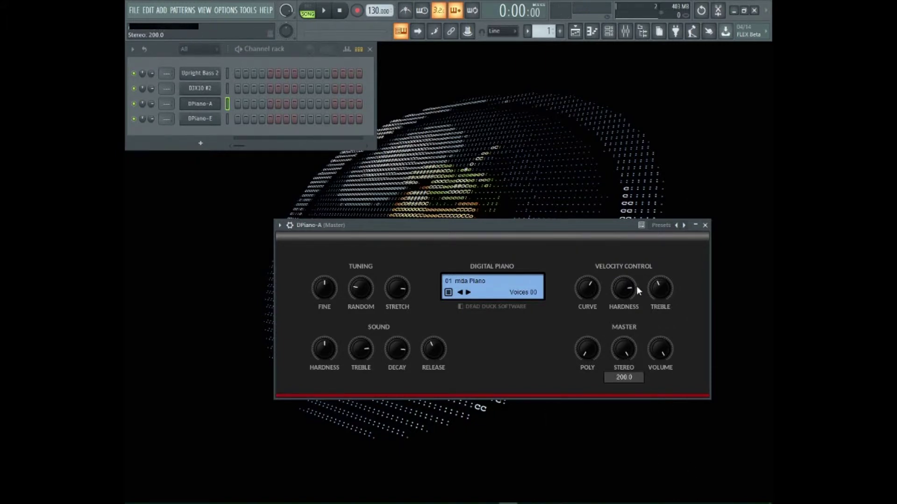
pyautogui.press('v')
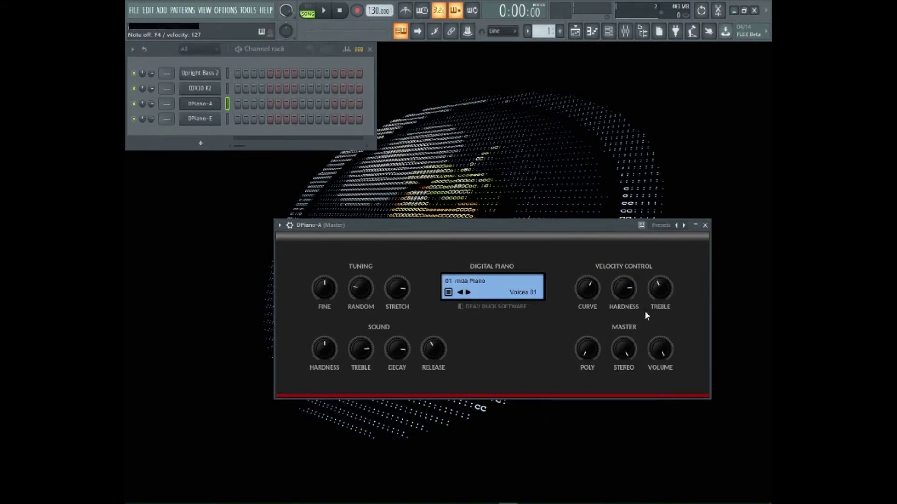
pyautogui.moveTo(630, 351); pyautogui.dragTo(618, 452)
pyautogui.press('v')
pyautogui.moveTo(625, 349); pyautogui.dragTo(585, 306)
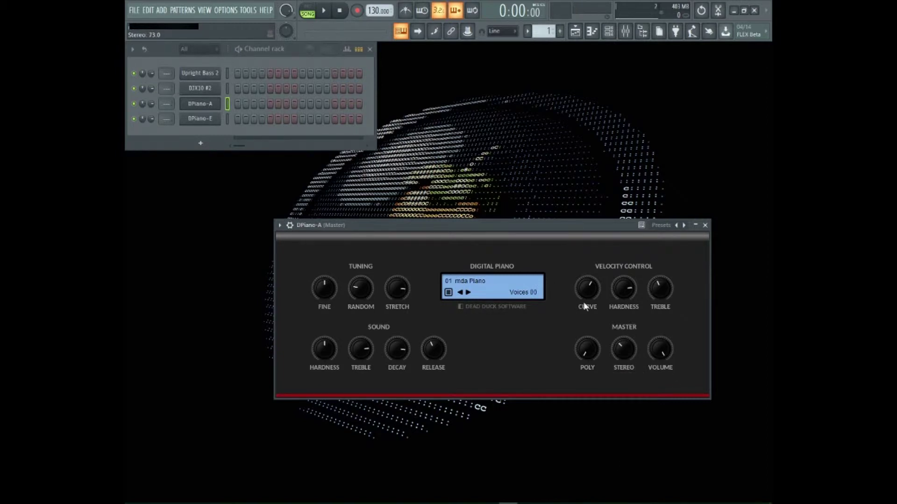
# - View the DPiano-A preset list and audition the presets in order from Plain Piano through Compressed Piano and Concert Piano to Dark Piano
pyautogui.rightClick(684, 225)
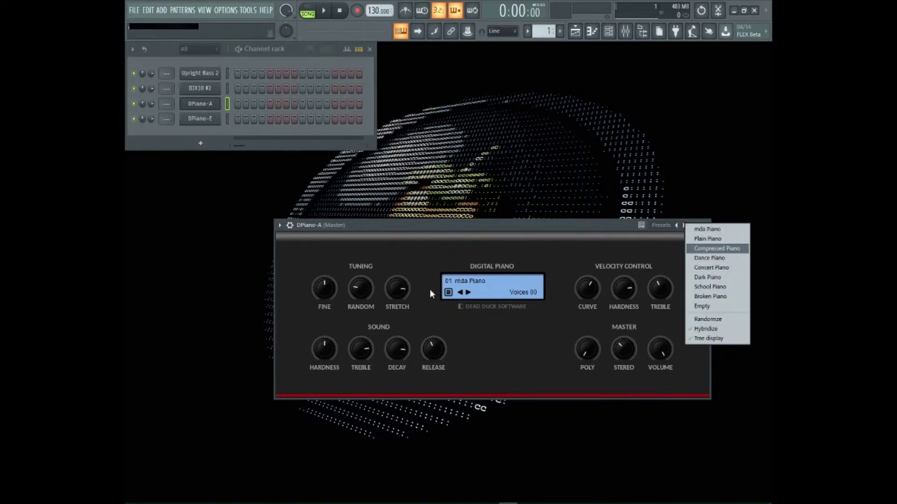
pyautogui.click(470, 295)
pyautogui.click(469, 293)
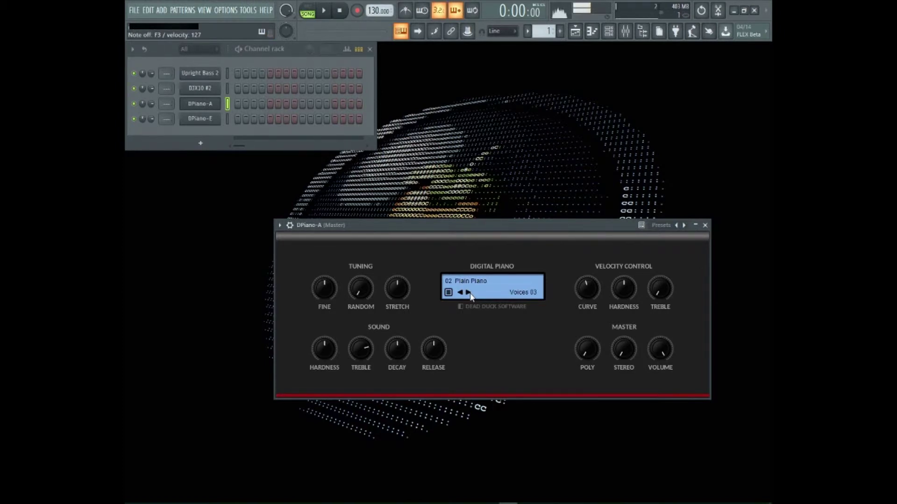
pyautogui.click(470, 292)
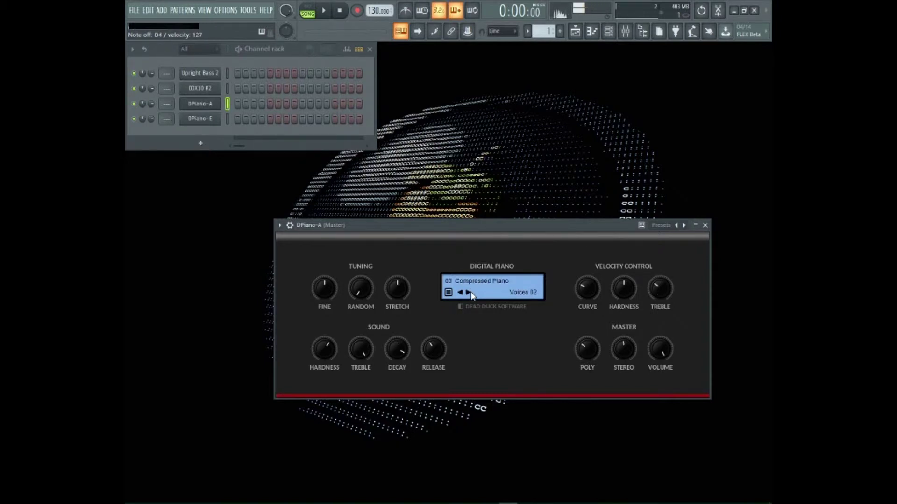
pyautogui.click(469, 293)
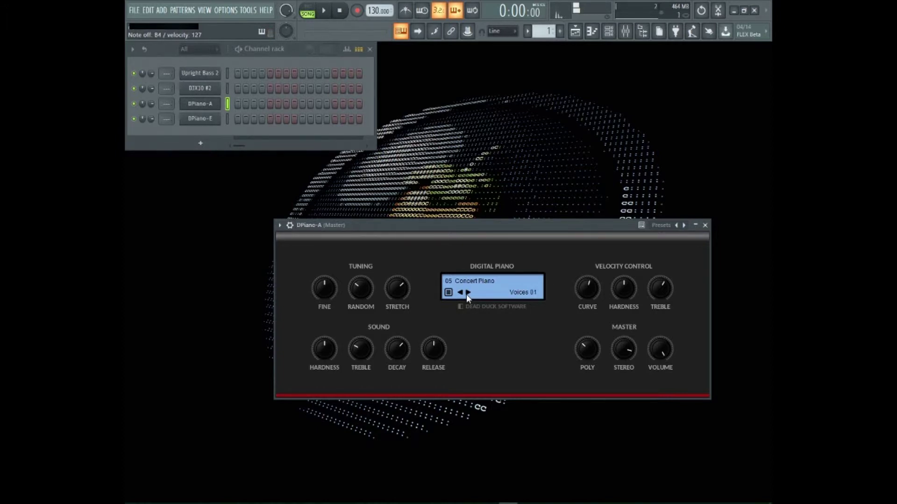
pyautogui.click(468, 292)
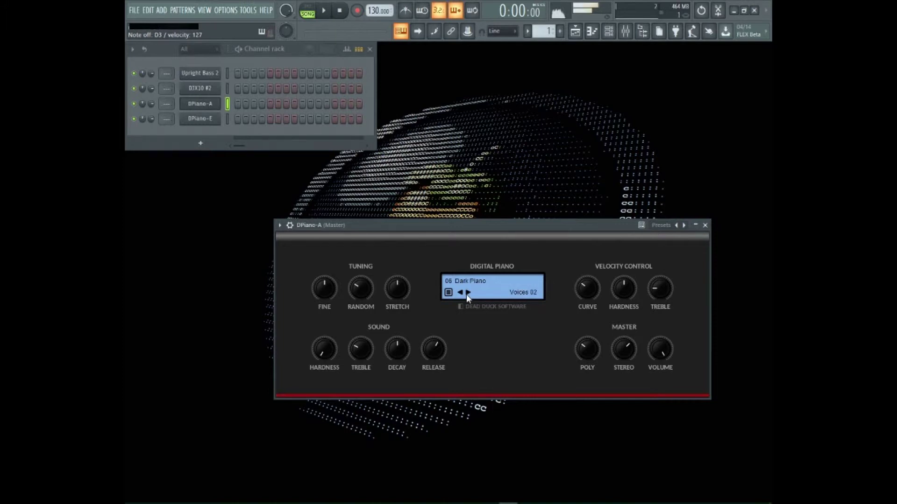
# - Audition the remaining DPiano-A presets after Dark Piano up to Empty, and raise the tuning stretch there to +26.5 ct
pyautogui.click(467, 293)
pyautogui.click(467, 293)
pyautogui.click(467, 293)
pyautogui.click(467, 293)
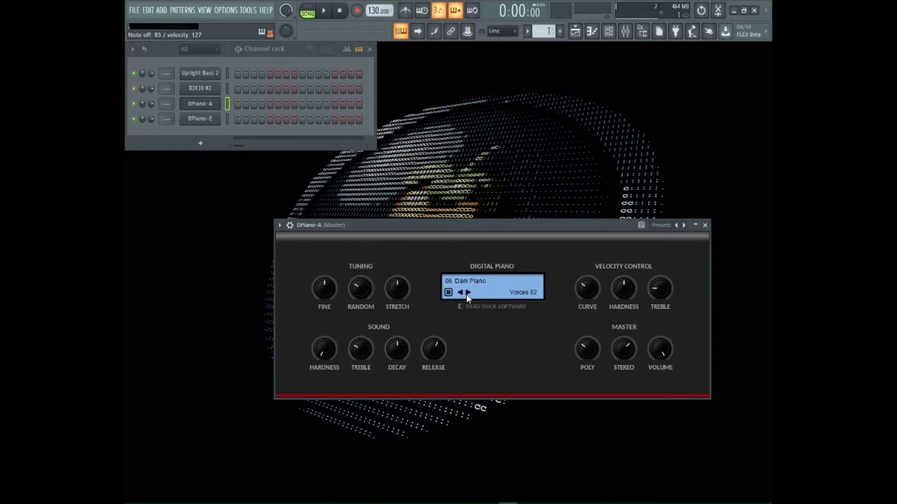
pyautogui.click(467, 293)
pyautogui.click(467, 293)
pyautogui.click(467, 293)
pyautogui.click(467, 293)
pyautogui.click(468, 292)
pyautogui.click(468, 293)
pyautogui.click(468, 293)
pyautogui.moveTo(397, 285); pyautogui.dragTo(396, 259)
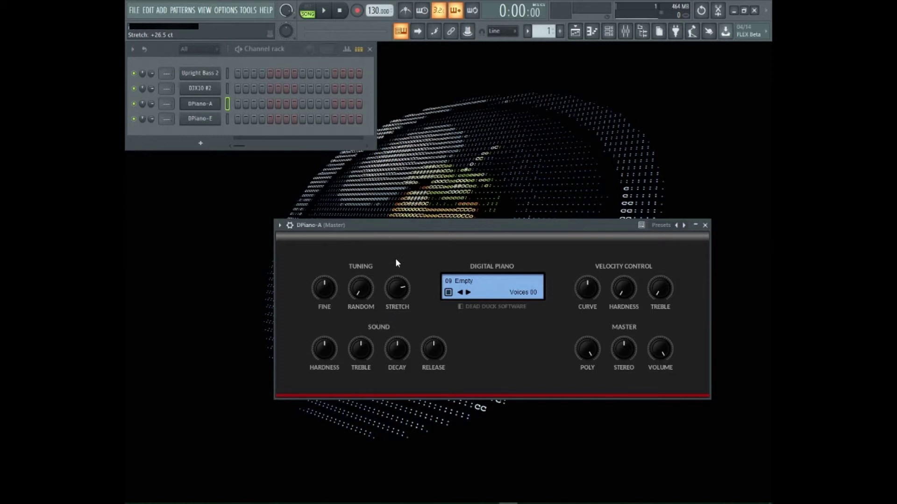
# - Open the DPiano-E electric piano towards the middle of the workspace and raise its fine and random tuning
pyautogui.click(191, 121)
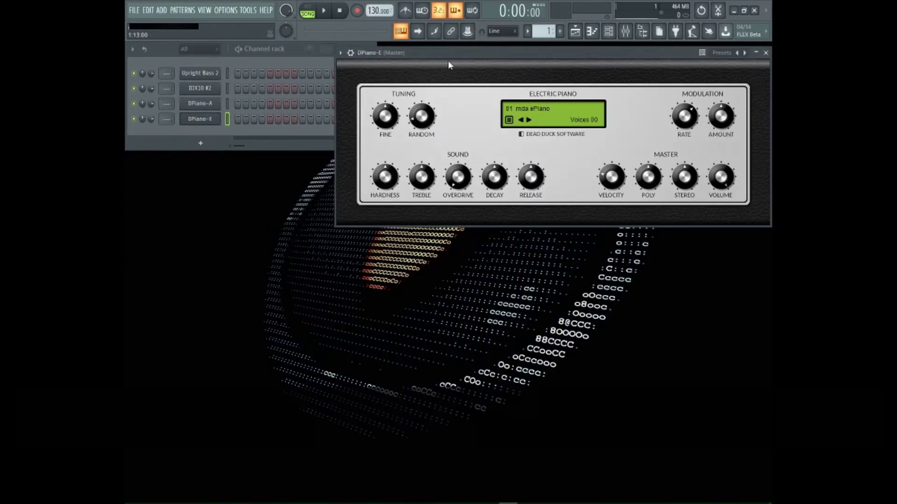
pyautogui.moveTo(452, 61); pyautogui.dragTo(395, 204)
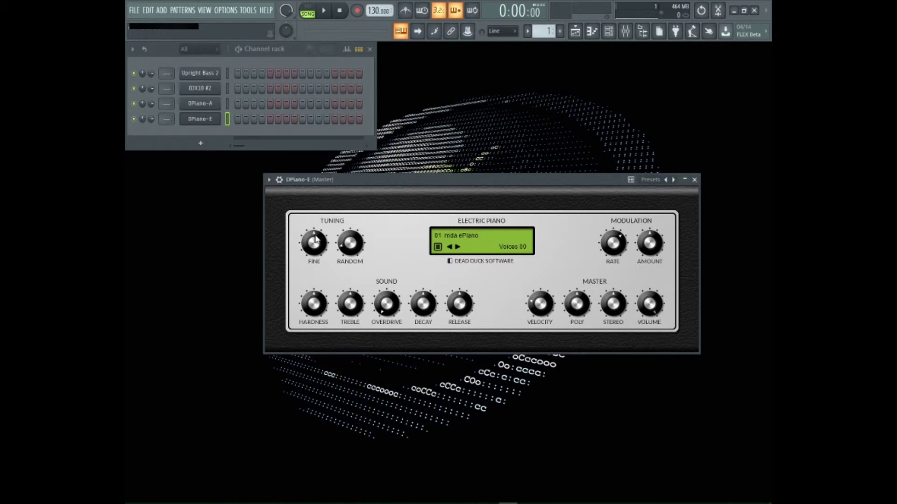
pyautogui.moveTo(316, 241); pyautogui.dragTo(361, 216)
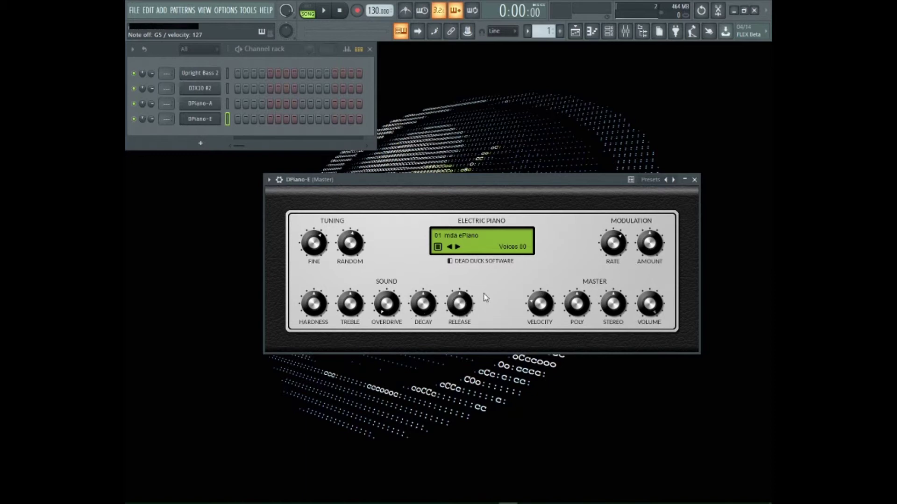
pyautogui.scroll(3, 621, 229)
# - Set the DPiano-E modulation rate to 0.56 Hz, lower the modulation amount and play notes to try out the sound
pyautogui.moveTo(620, 226); pyautogui.dragTo(599, 275)
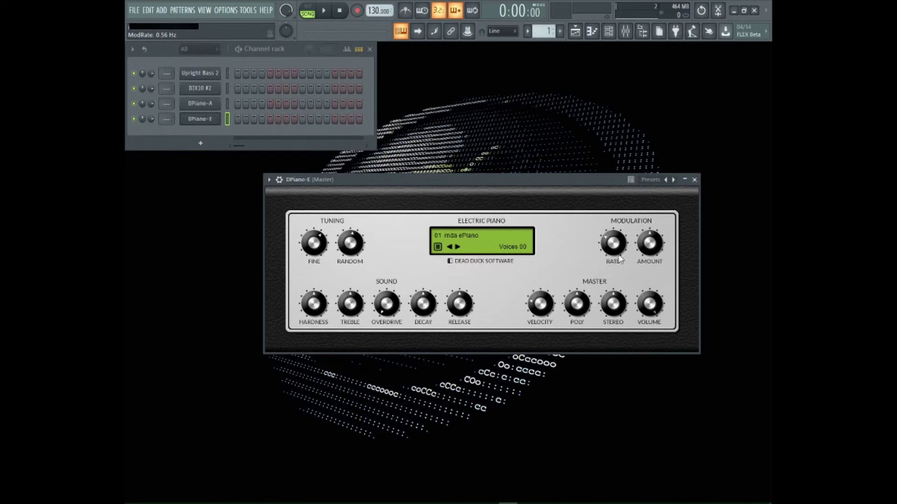
pyautogui.moveTo(646, 248); pyautogui.dragTo(647, 261)
pyautogui.press('q')
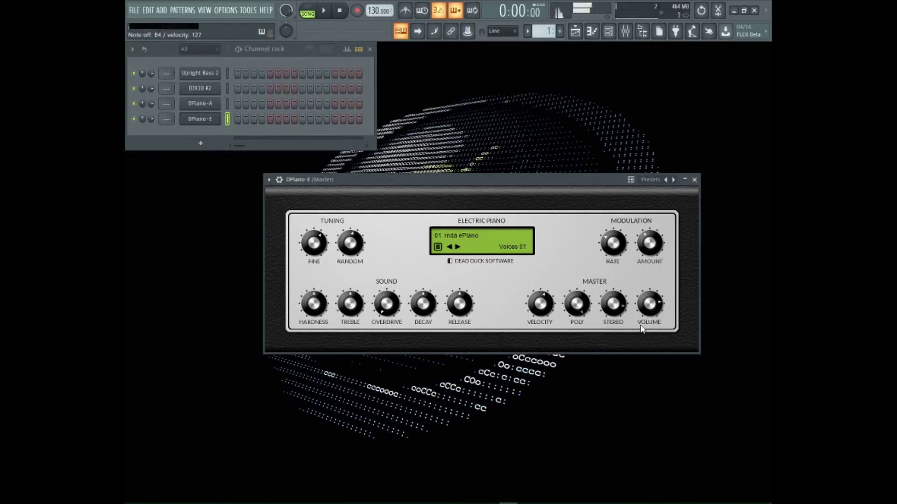
pyautogui.press('m')
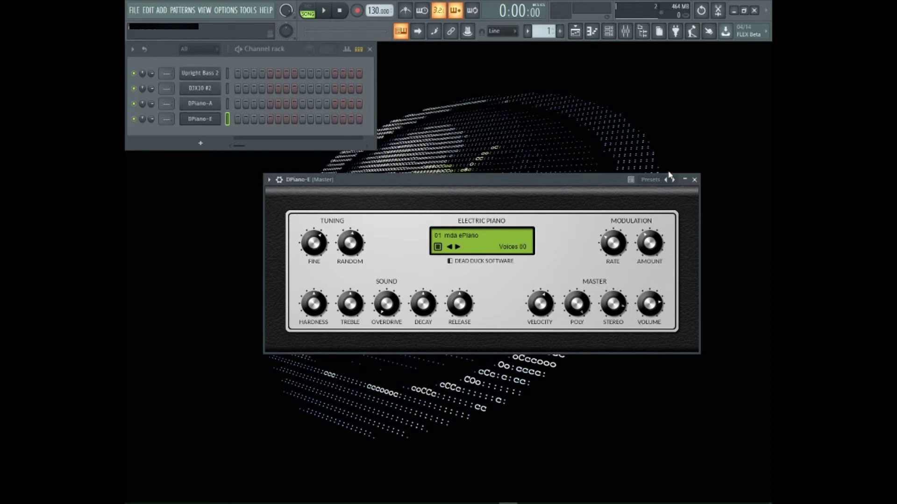
# - View the DPiano-E preset list and audition the presets from Bright through Mellow, Autopan and Tremolo to Empty
pyautogui.rightClick(675, 185)
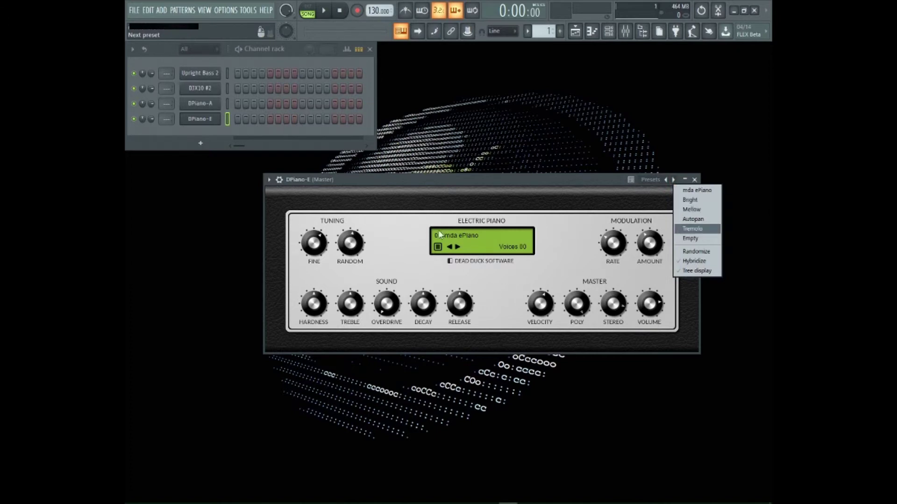
pyautogui.click(457, 248)
pyautogui.click(458, 248)
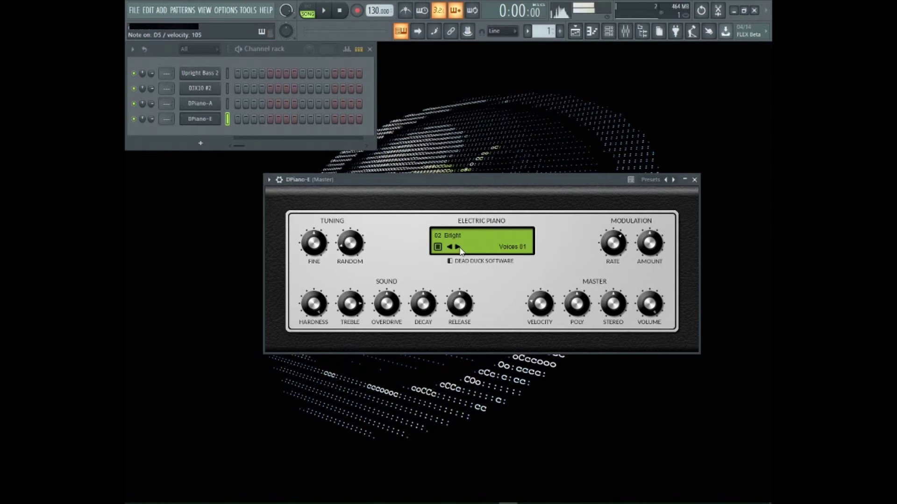
pyautogui.click(458, 248)
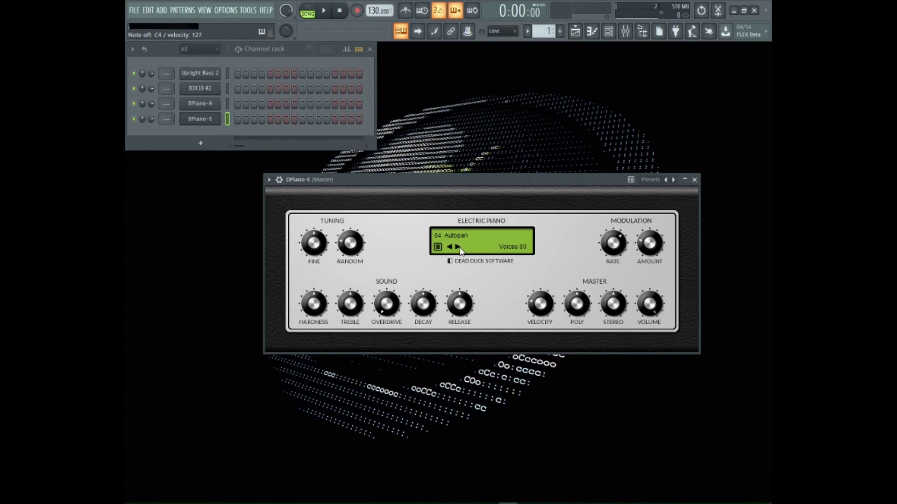
pyautogui.click(458, 247)
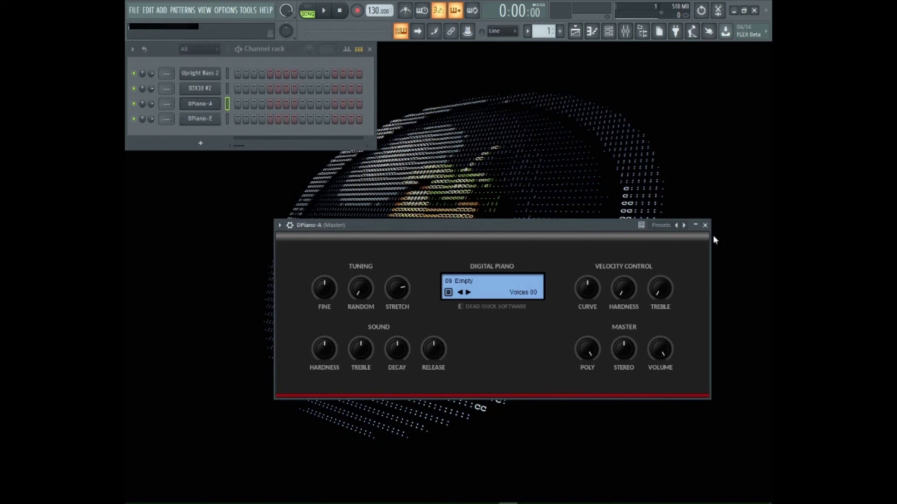
# - Review the four synths once more by bringing up DDX10, DJX10, DPiano-A and DPiano-E in turn
pyautogui.click(193, 73)
pyautogui.click(192, 90)
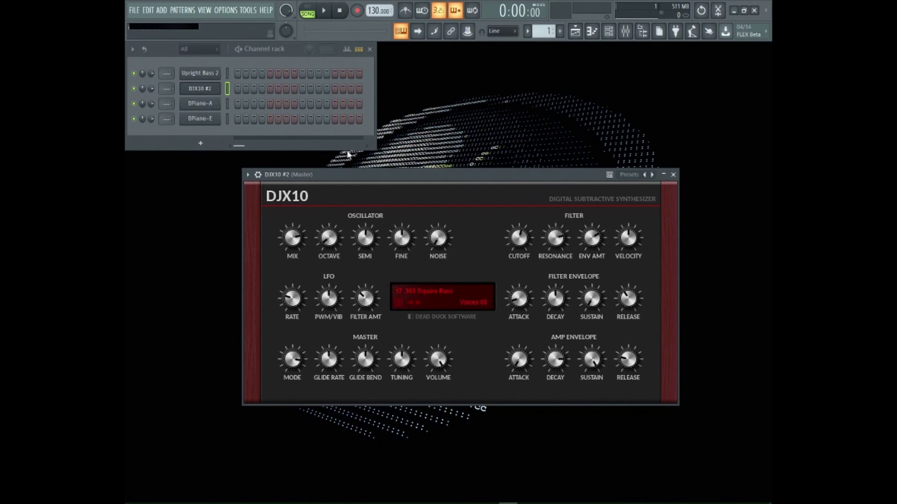
pyautogui.click(206, 73)
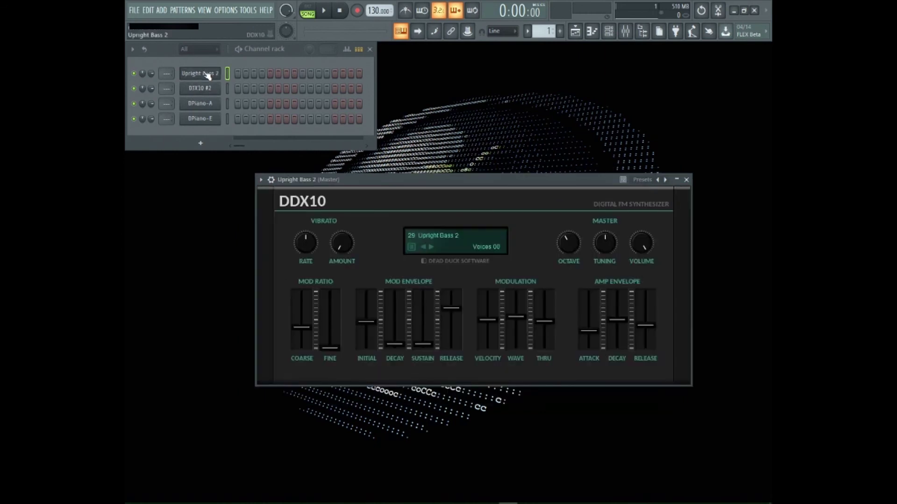
pyautogui.click(208, 107)
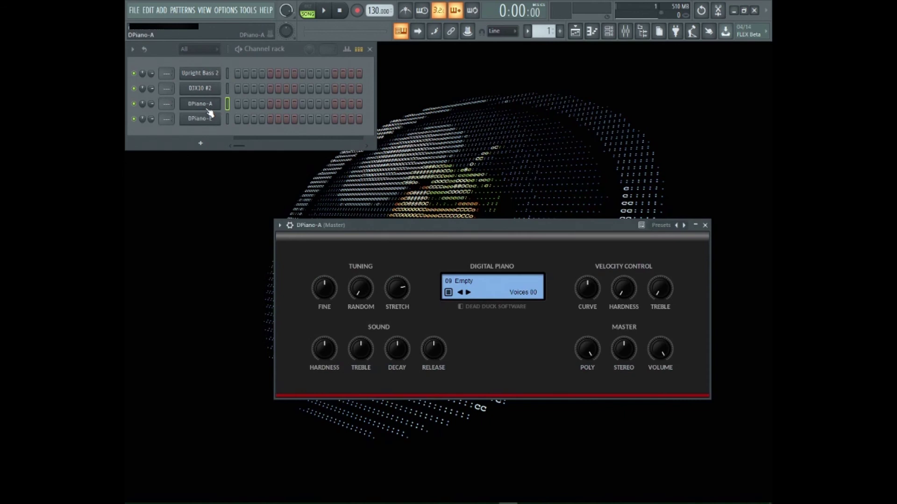
pyautogui.click(209, 122)
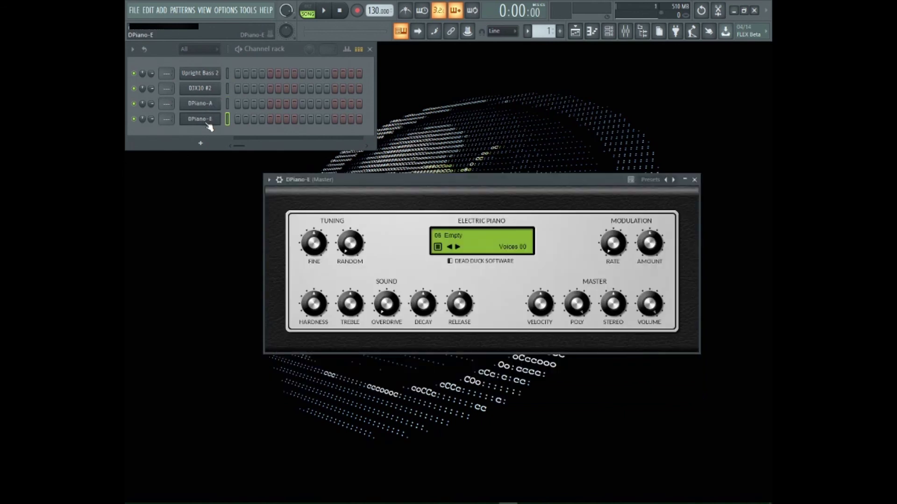